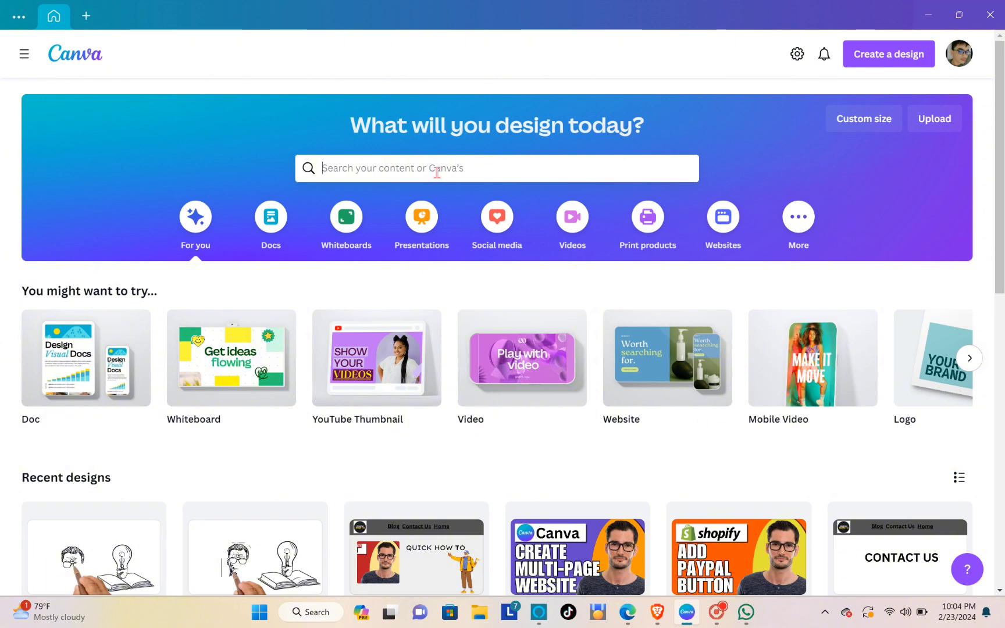
Search for "logo" and show the matching templates instead of own projects
left_click(437, 172)
type("logo")
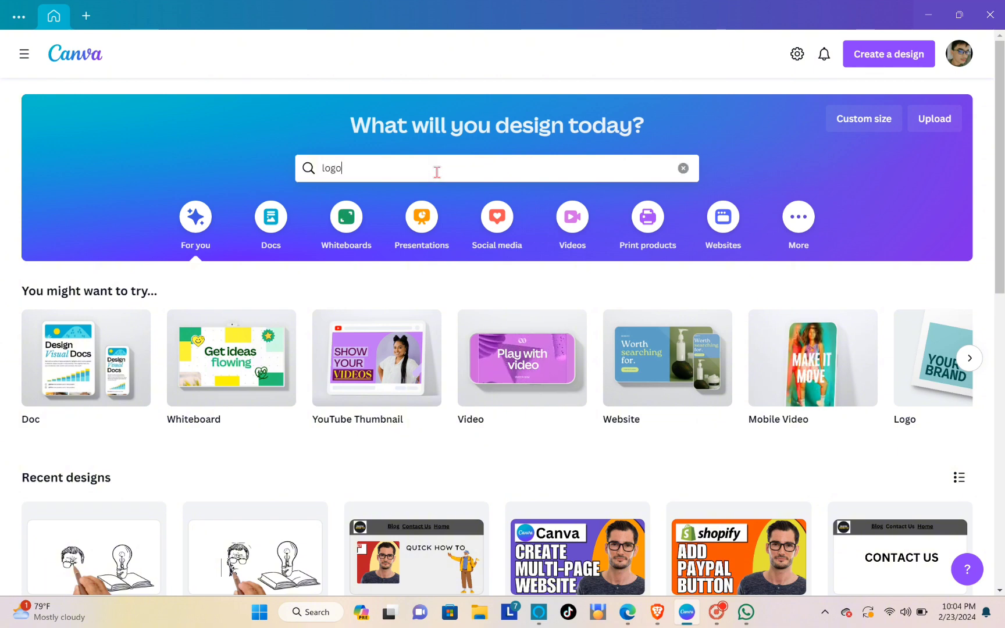
key("Return")
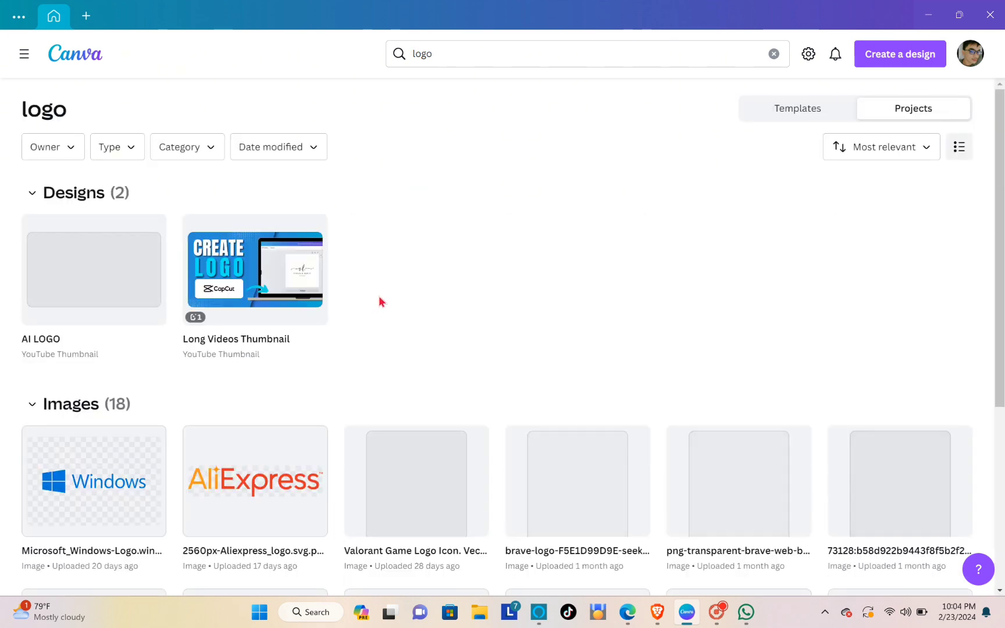
scroll(378, 296, "down", 5)
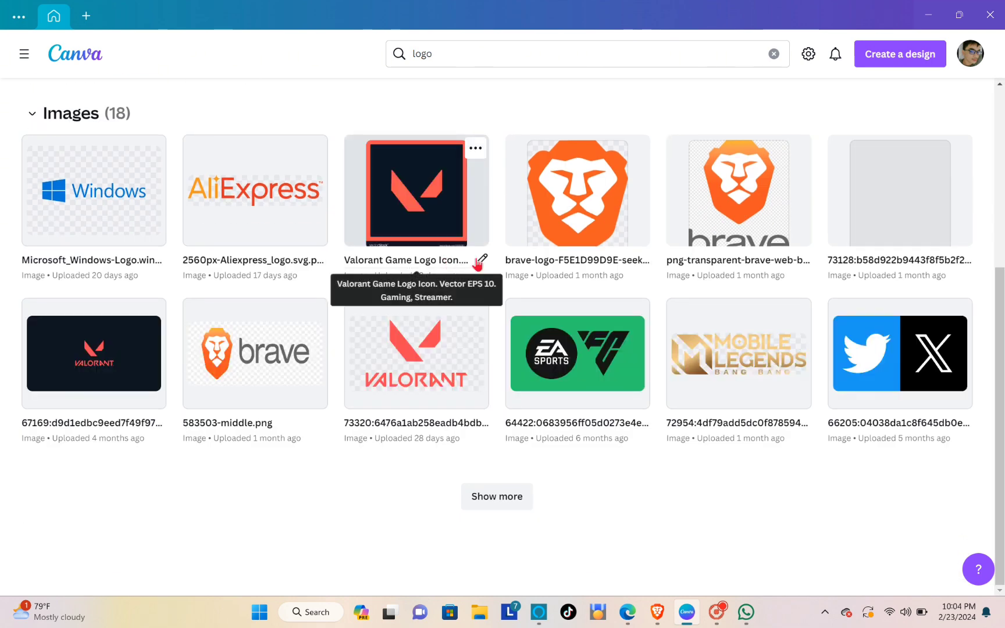
scroll(477, 264, "up", 1)
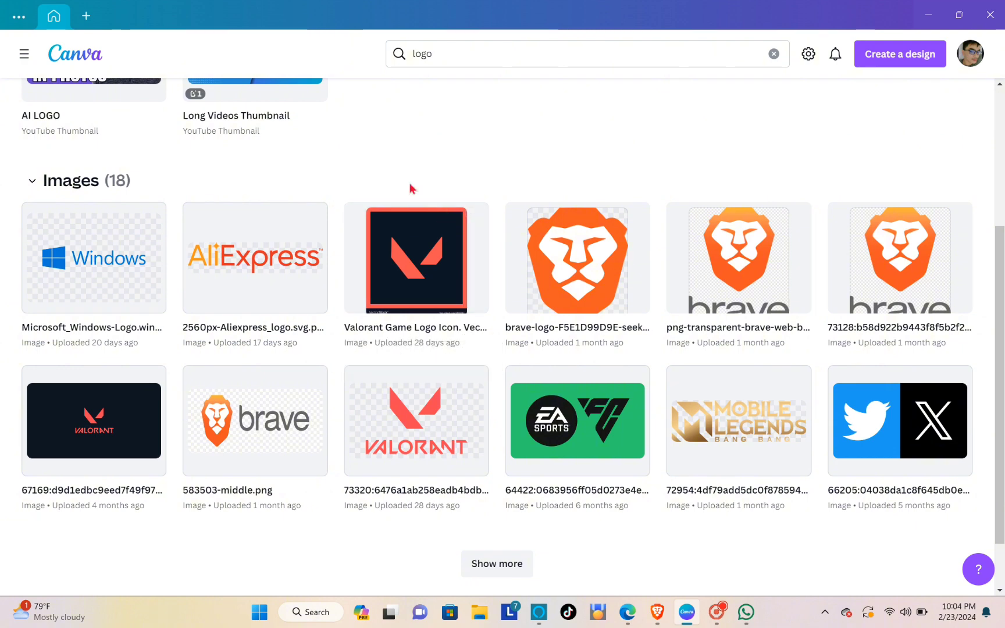
scroll(402, 213, "up", 3)
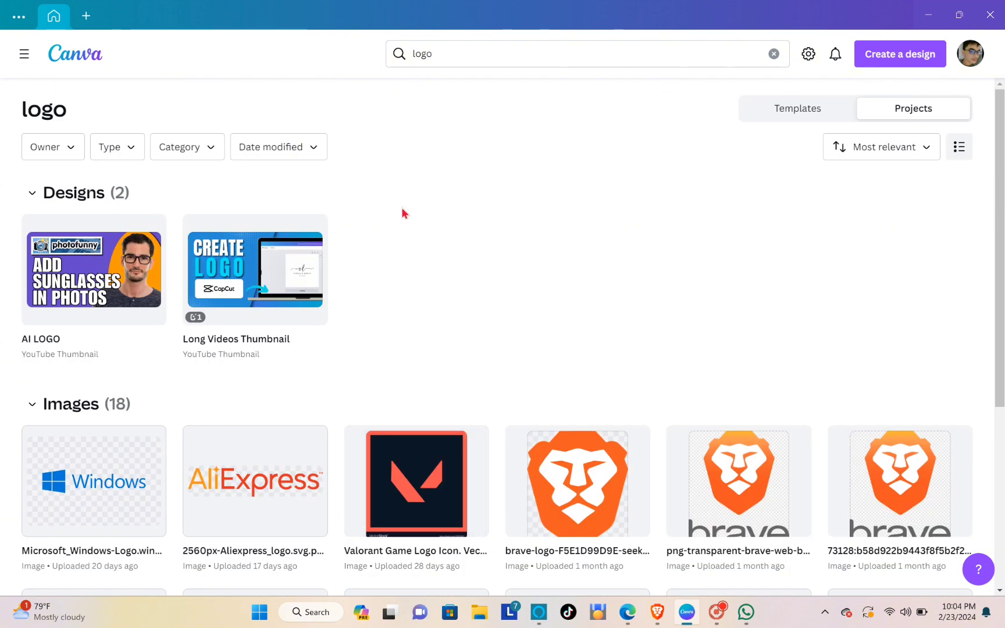
left_click(790, 119)
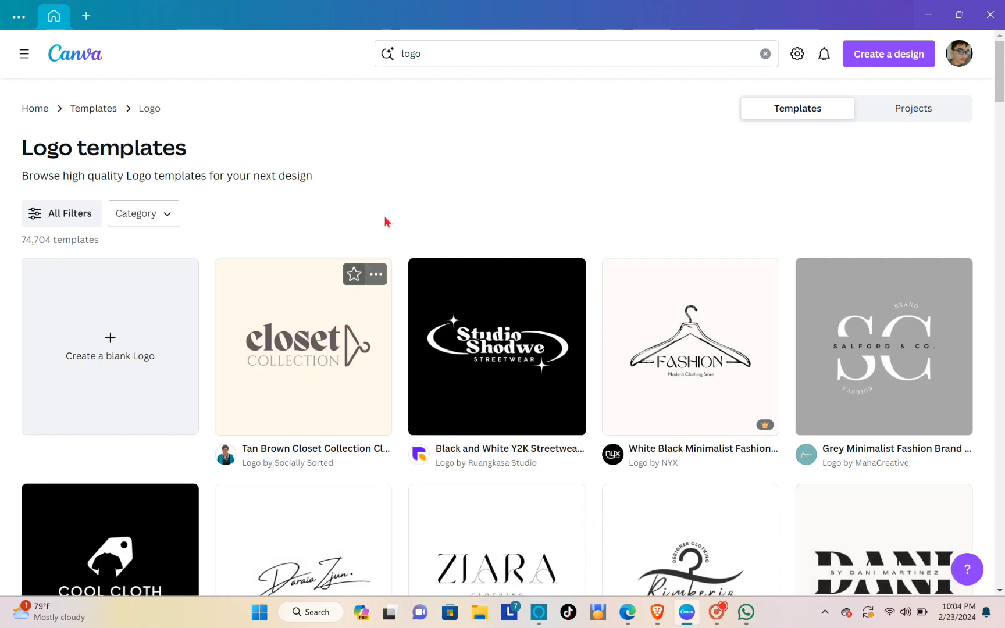
Look through the logo templates and extend the search to "logo youtube thumbnail"
scroll(477, 212, "down", 3)
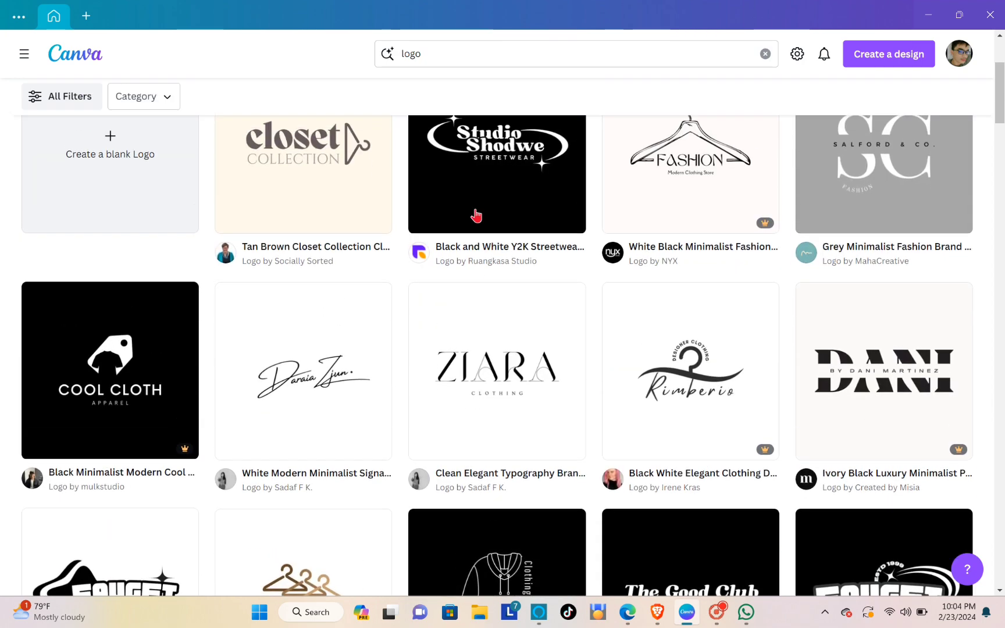
scroll(483, 221, "down", 10)
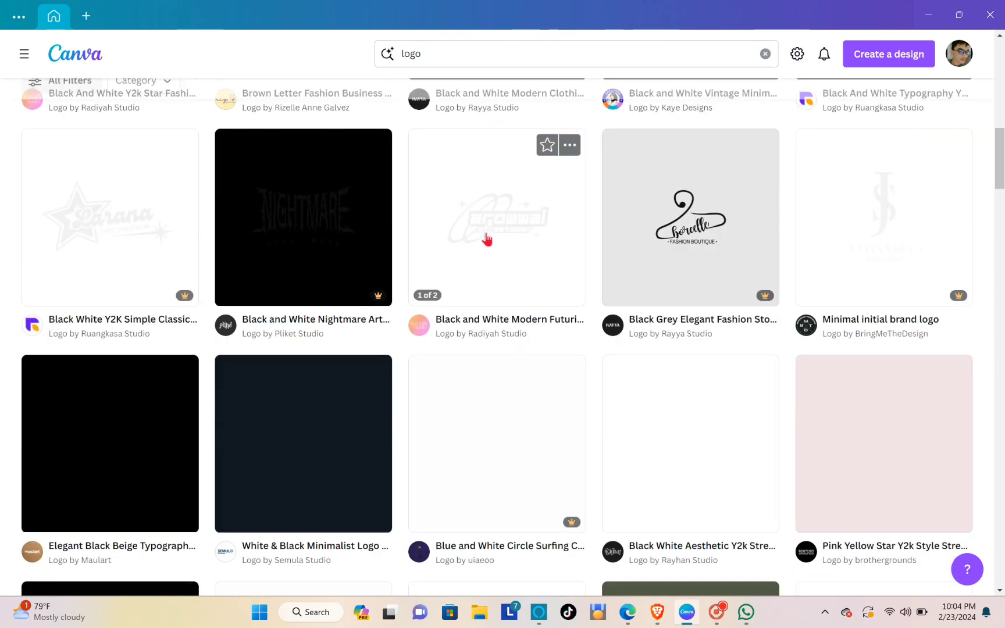
scroll(416, 325, "down", 7)
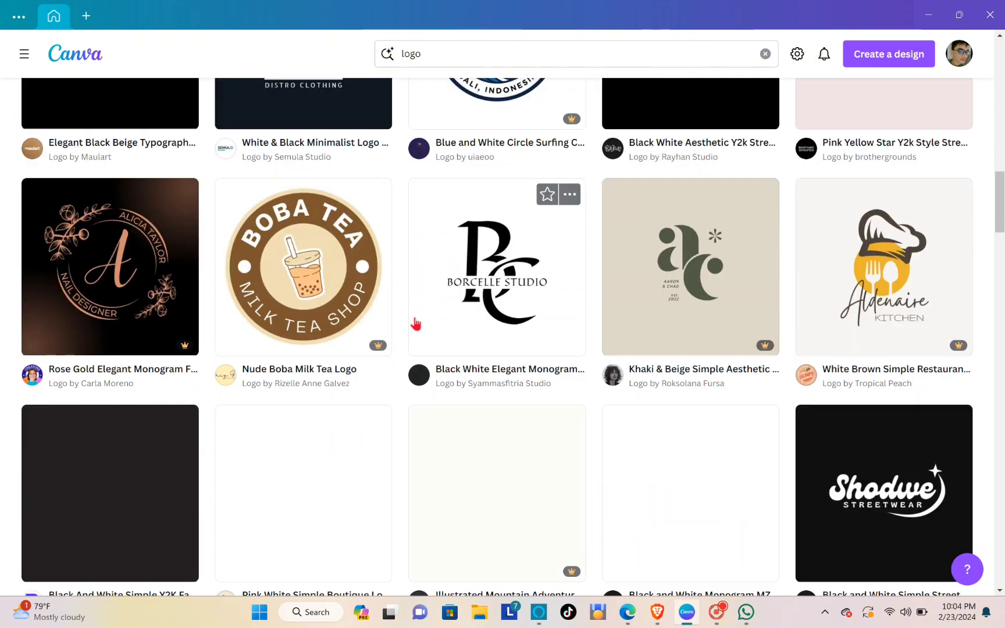
scroll(484, 317, "up", 20)
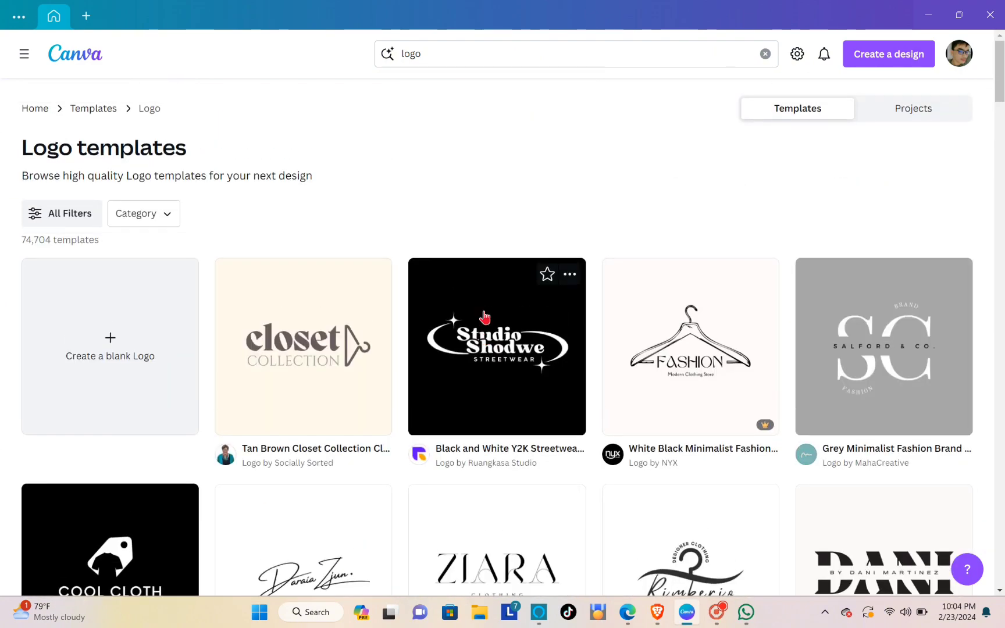
left_click(432, 64)
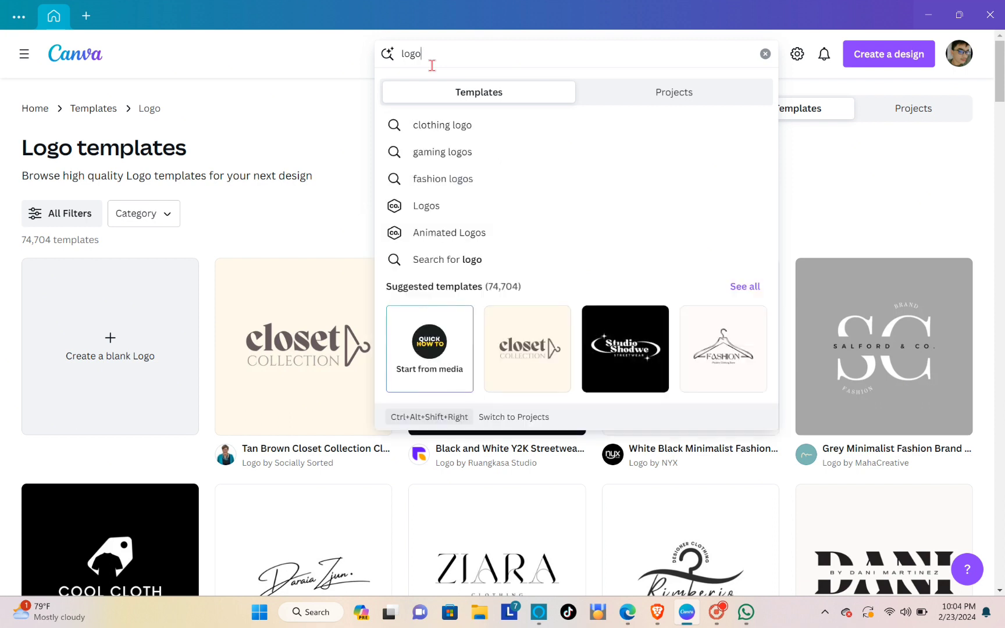
type("youtu")
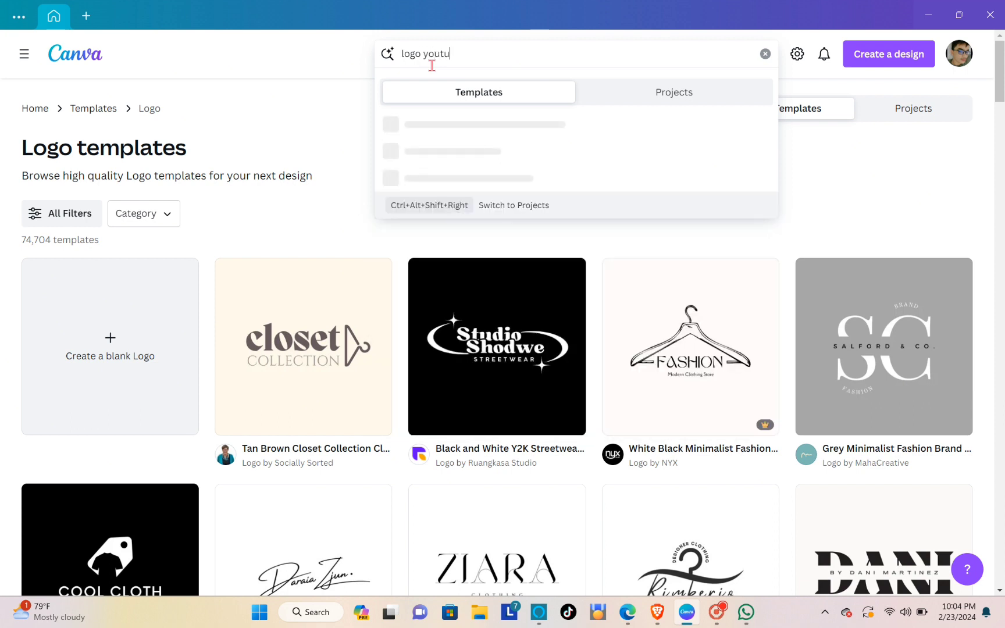
type("be thumbnail")
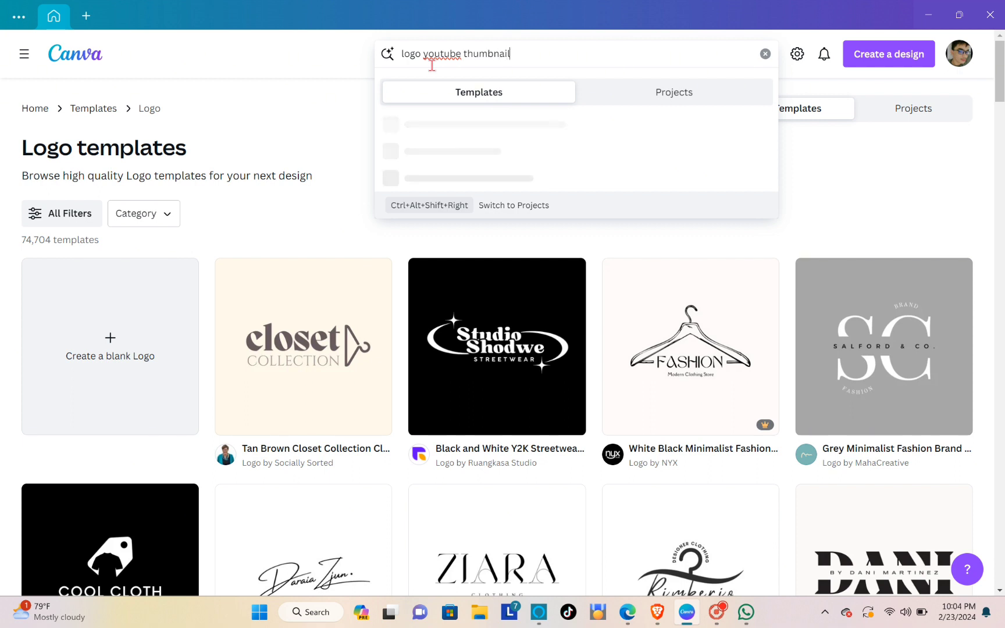
key("Return")
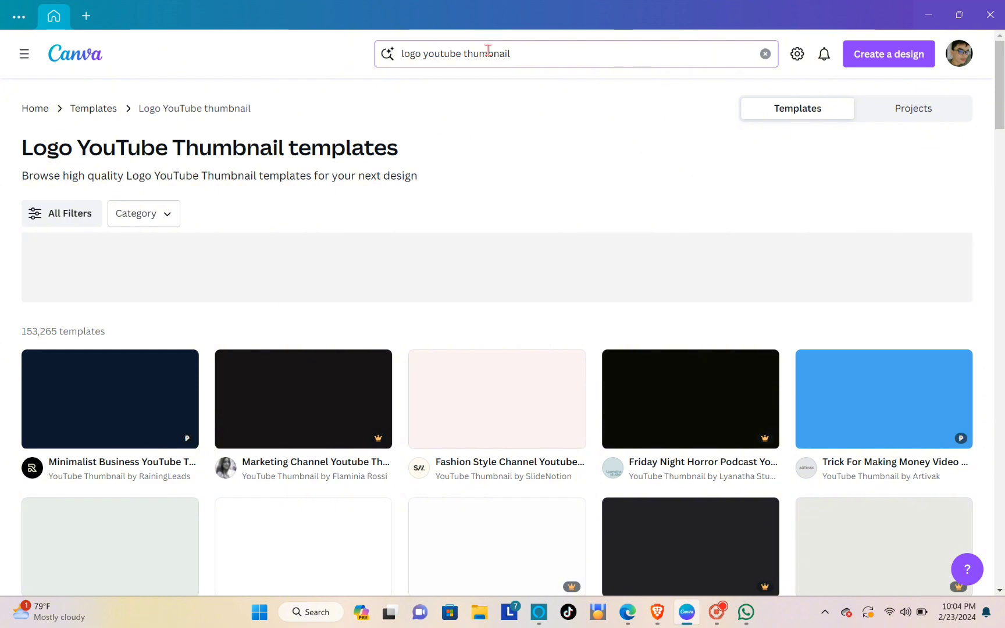
Shorten the template search to "logo youtube" and run it again
left_click(515, 52)
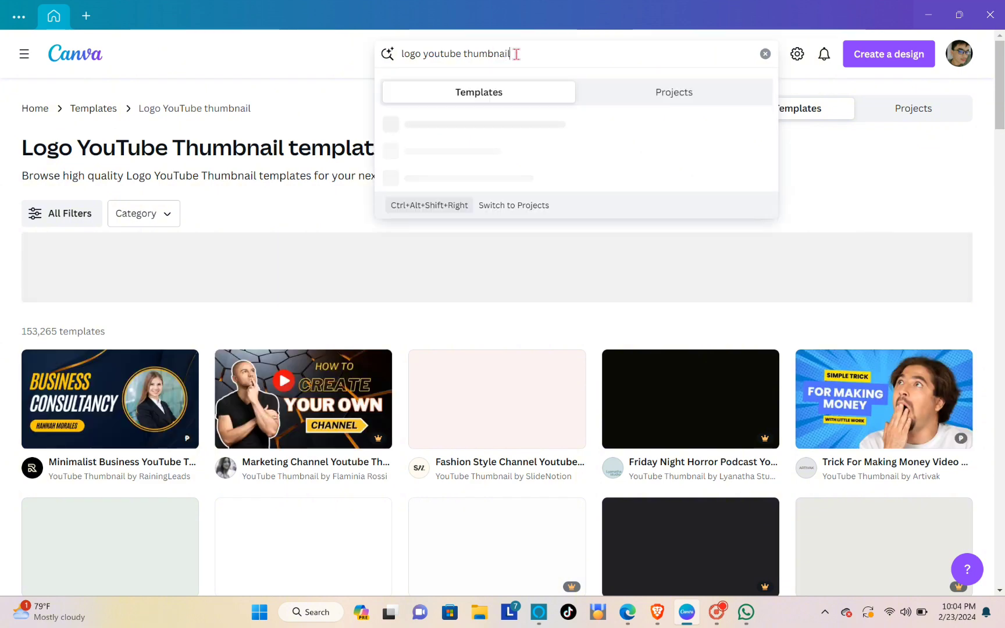
key("BackSpace")
key("BackSpace")
key("BackSpace")
key("BackSpace")
key("BackSpace")
key("BackSpace")
key("BackSpace")
key("BackSpace")
key("BackSpace")
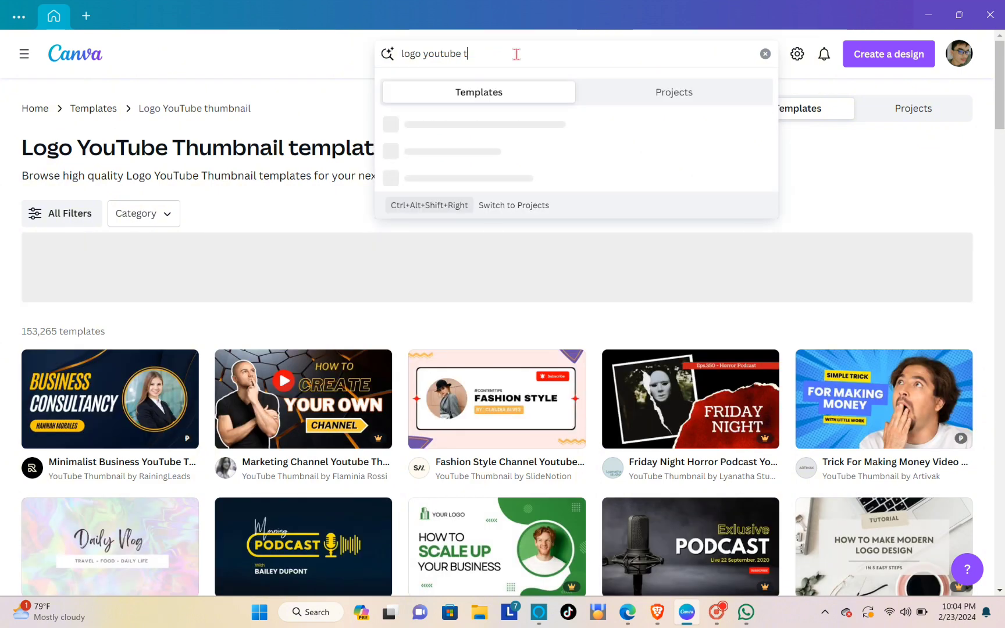
key("Return")
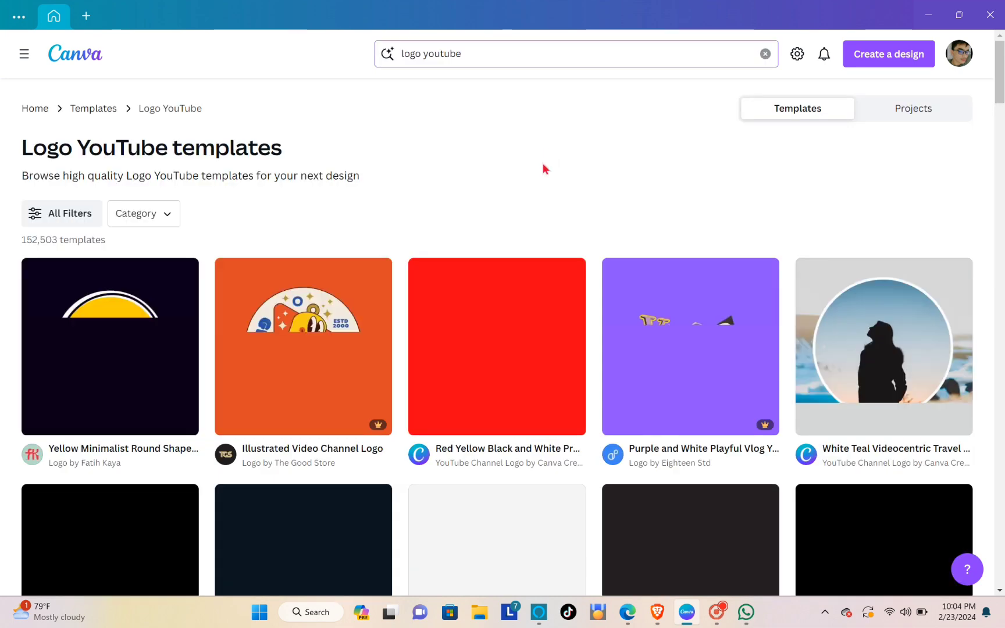
Browse the YouTube logo templates to compare the available styles
scroll(515, 215, "down", 3)
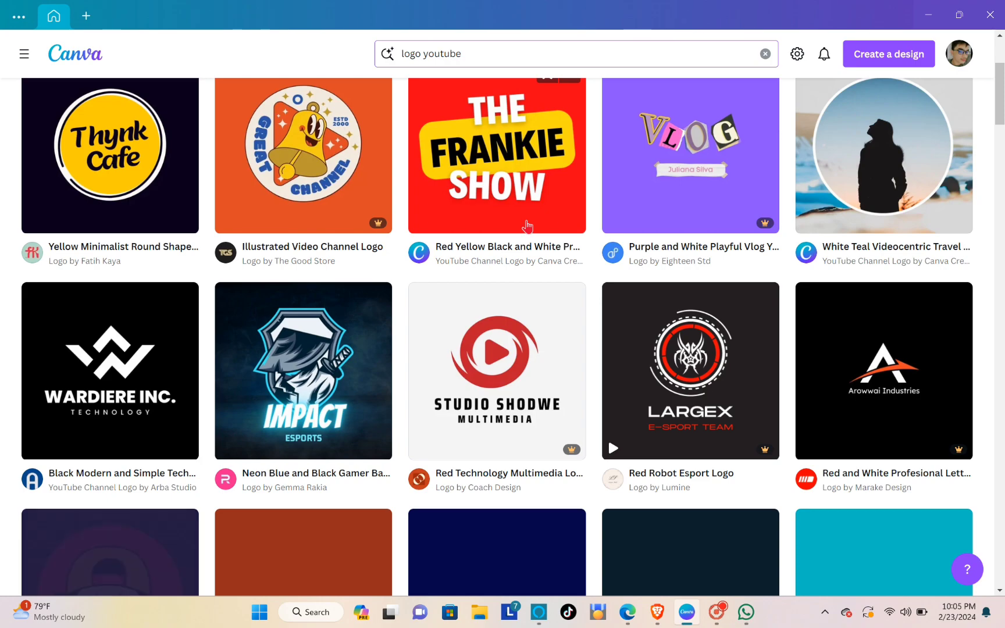
scroll(517, 224, "down", 1)
scroll(522, 227, "down", 7)
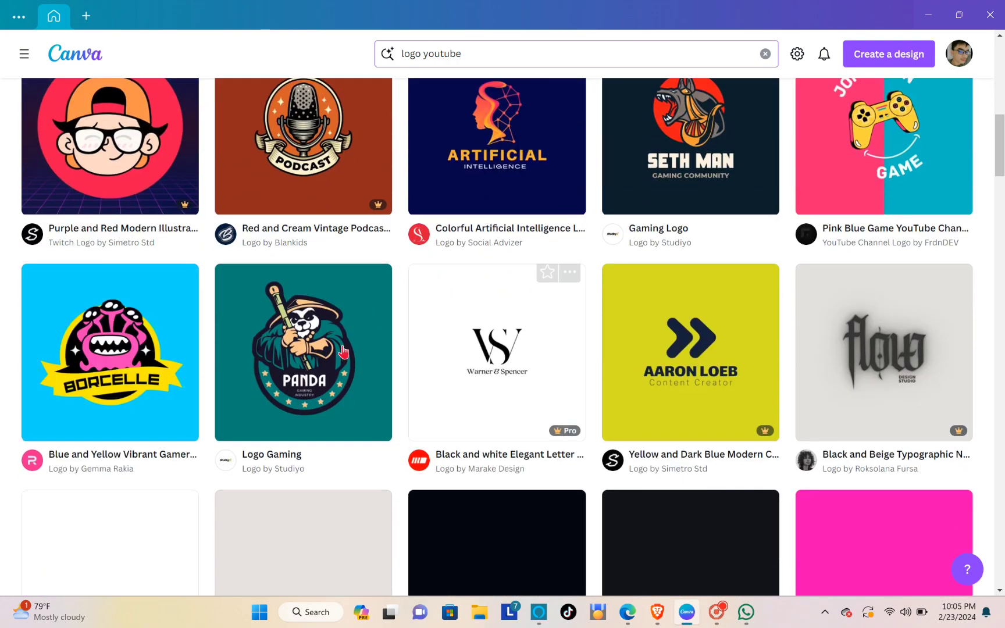
scroll(588, 245, "down", 3)
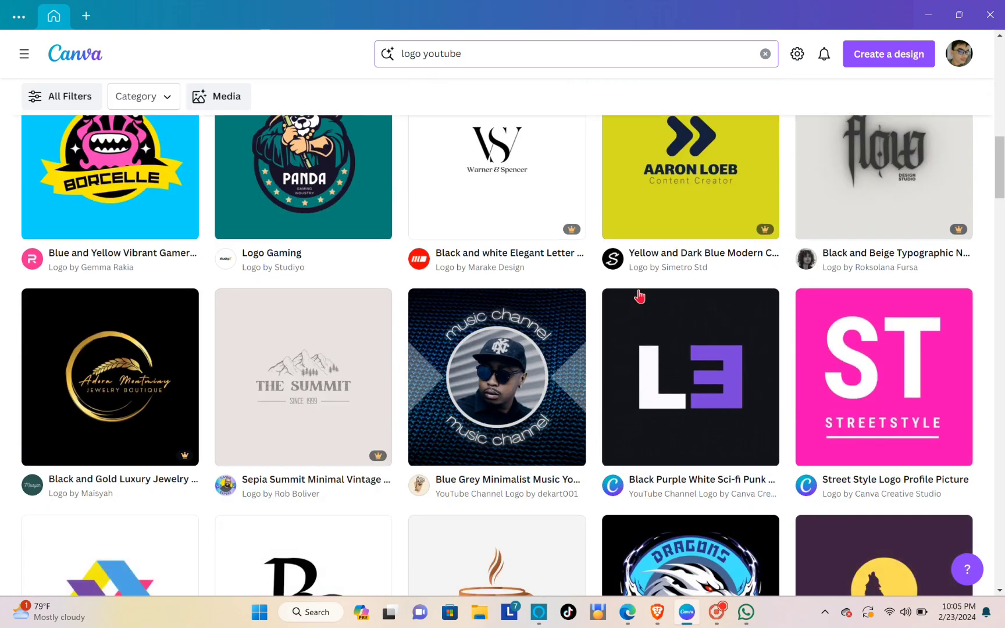
scroll(523, 291, "down", 4)
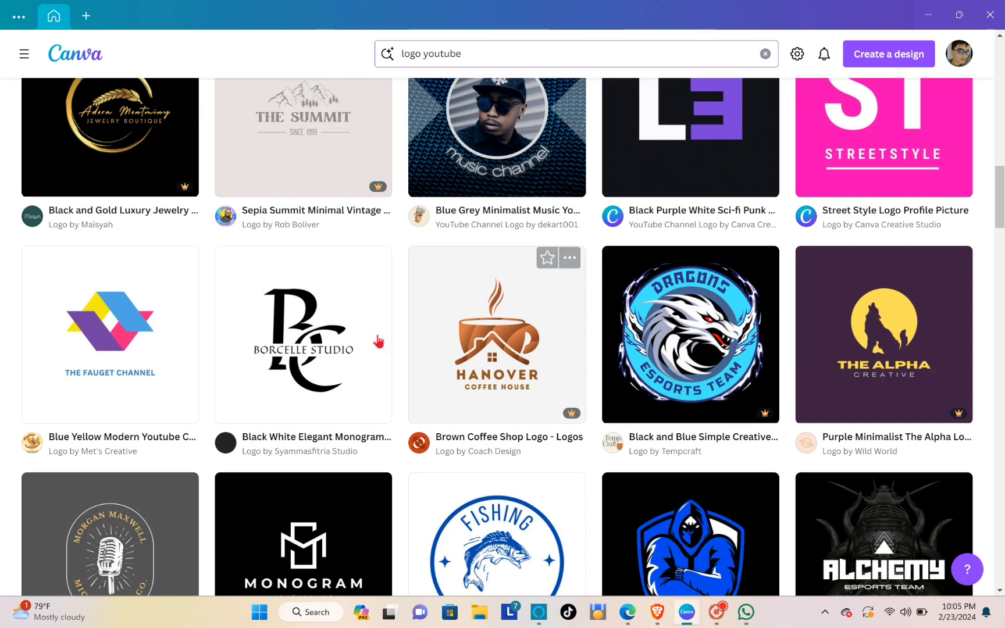
scroll(379, 344, "down", 3)
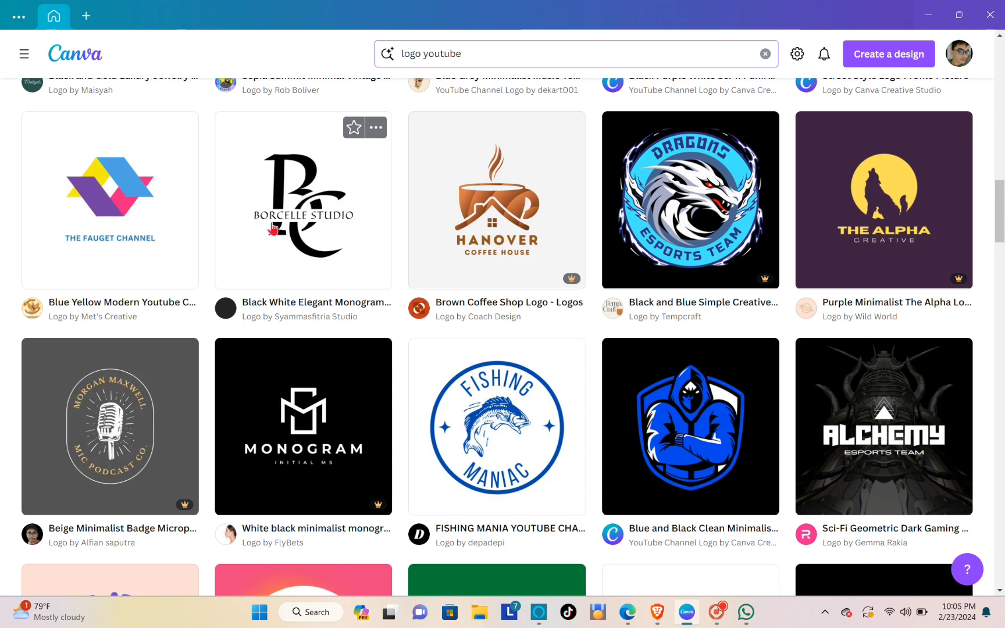
scroll(381, 337, "down", 8)
scroll(388, 337, "down", 3)
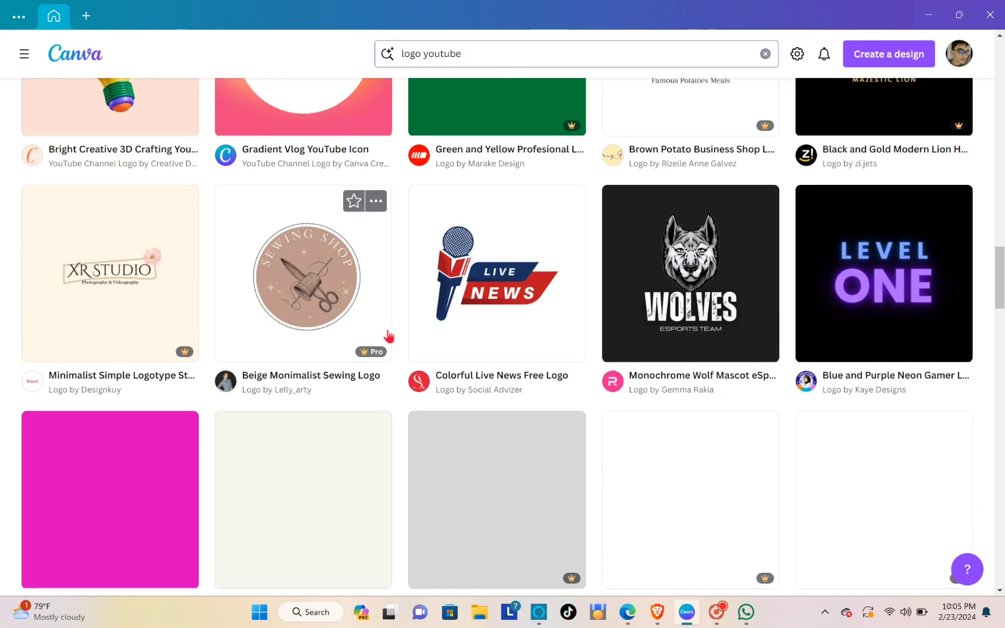
scroll(583, 288, "down", 4)
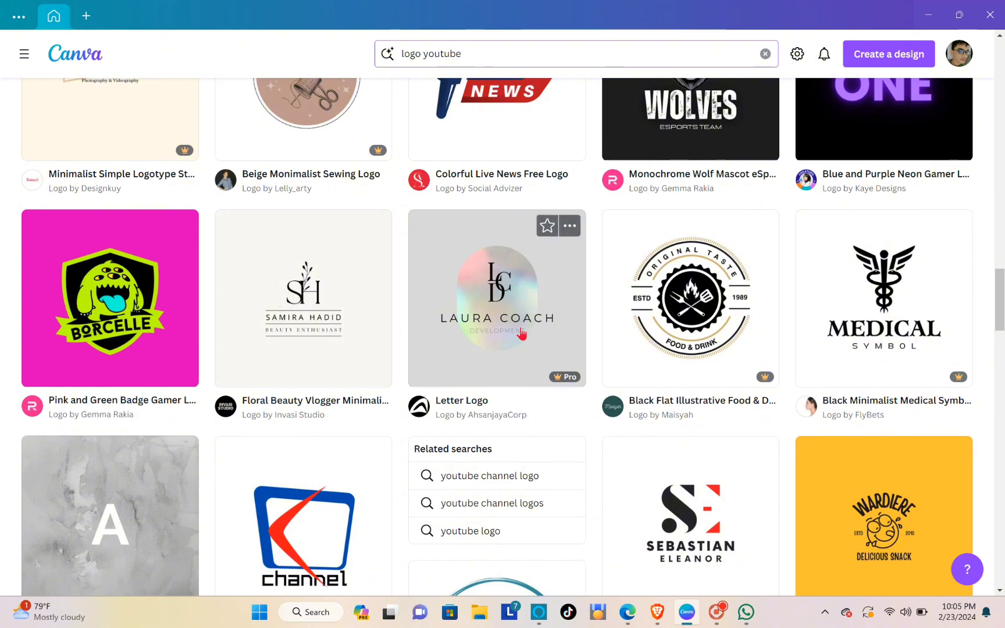
scroll(501, 291, "down", 5)
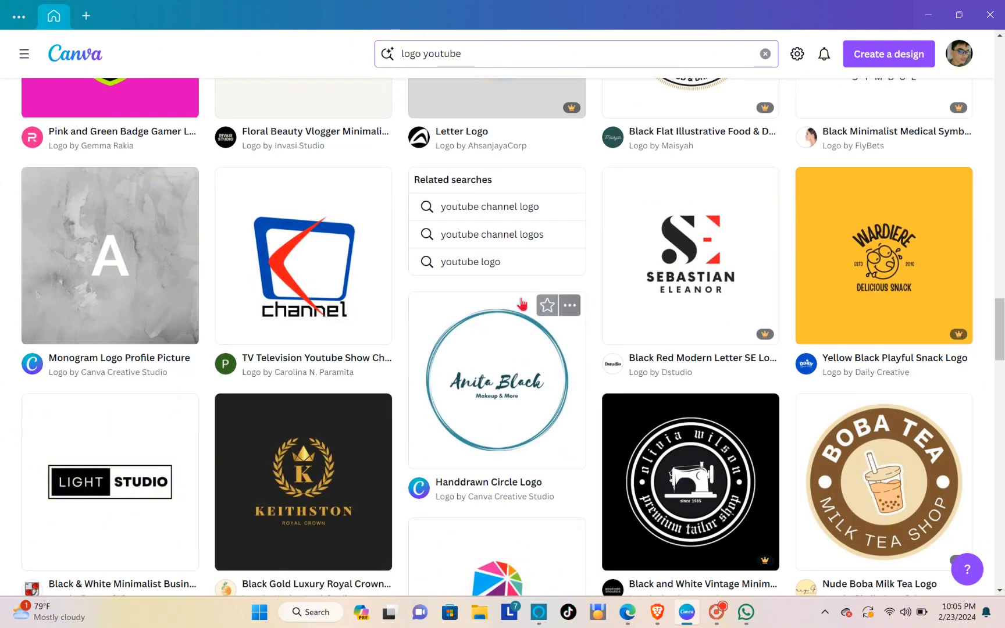
scroll(413, 311, "up", 4)
scroll(413, 311, "up", 15)
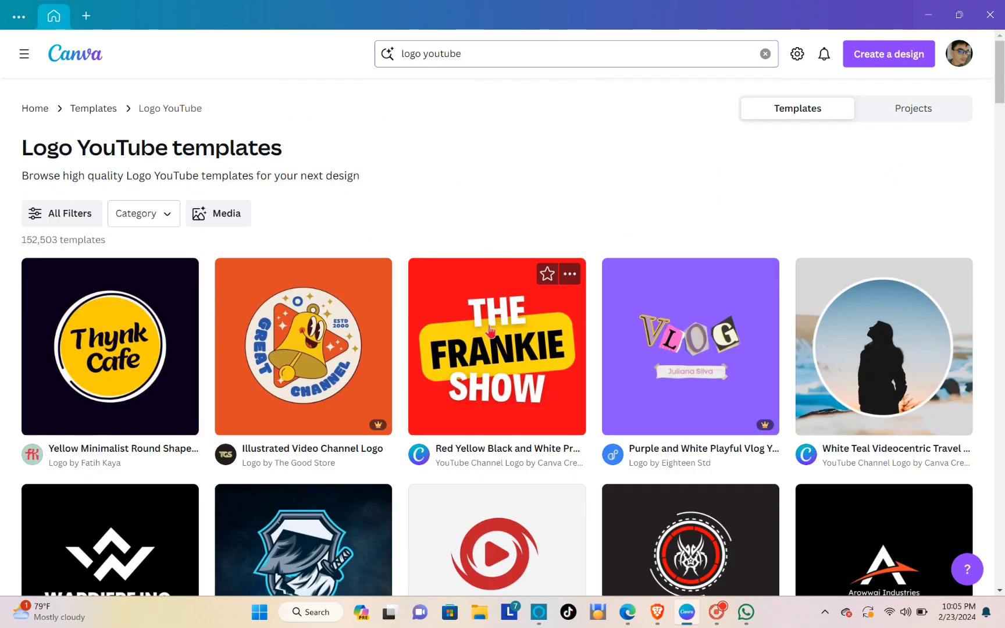
Open the "Black White Elegant Monogram Initial Name Logo" template with the letters BC for customising in the editor
scroll(489, 246, "down", 10)
left_click(309, 276)
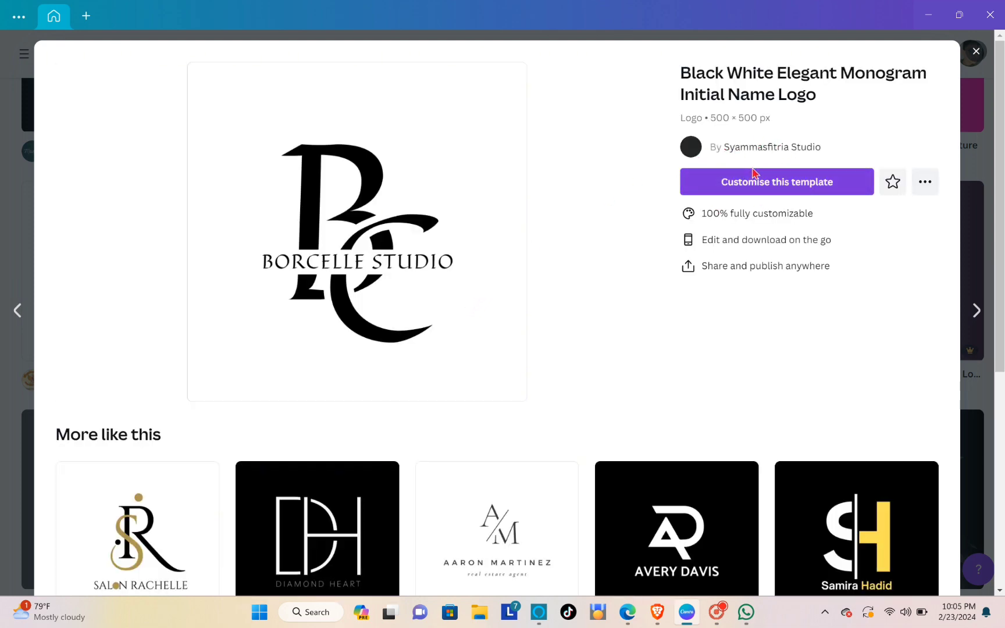
left_click(748, 185)
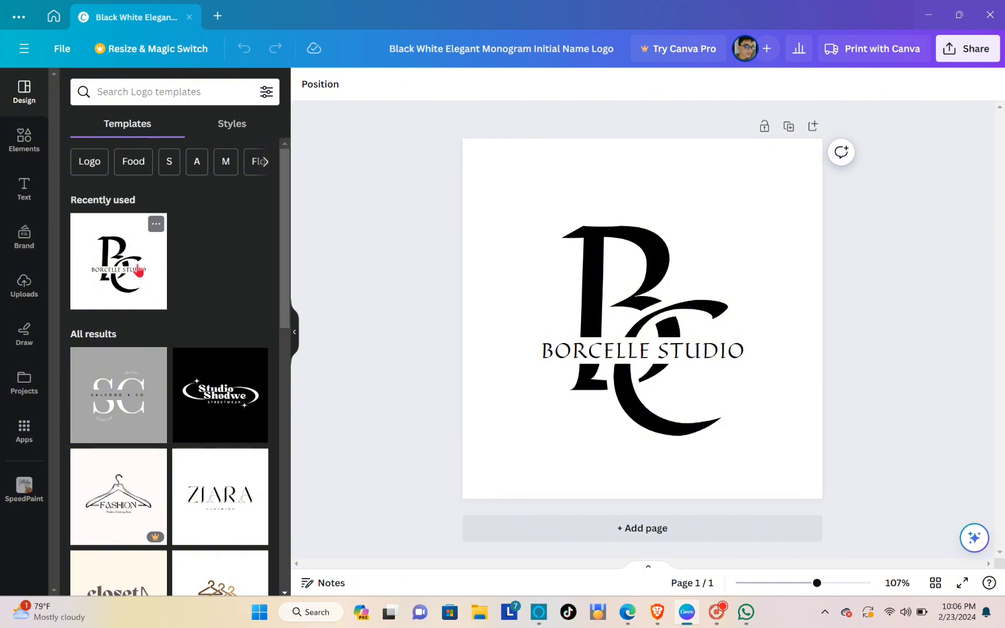
Apply the similar "White And Black Modern Abstract Beauty Logo" template to the page and look through its related templates
scroll(142, 285, "down", 6)
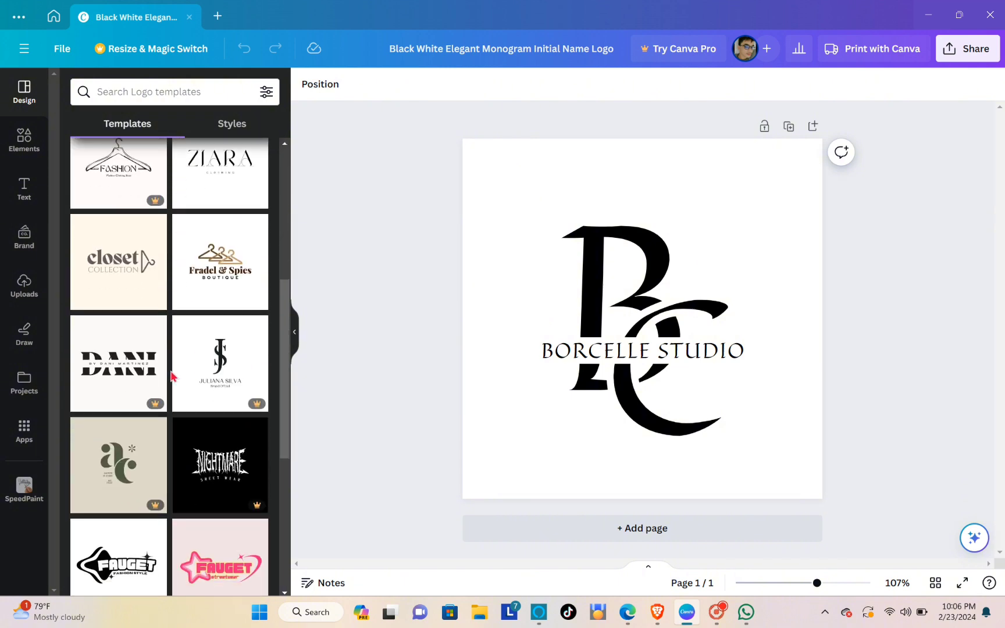
scroll(169, 372, "up", 6)
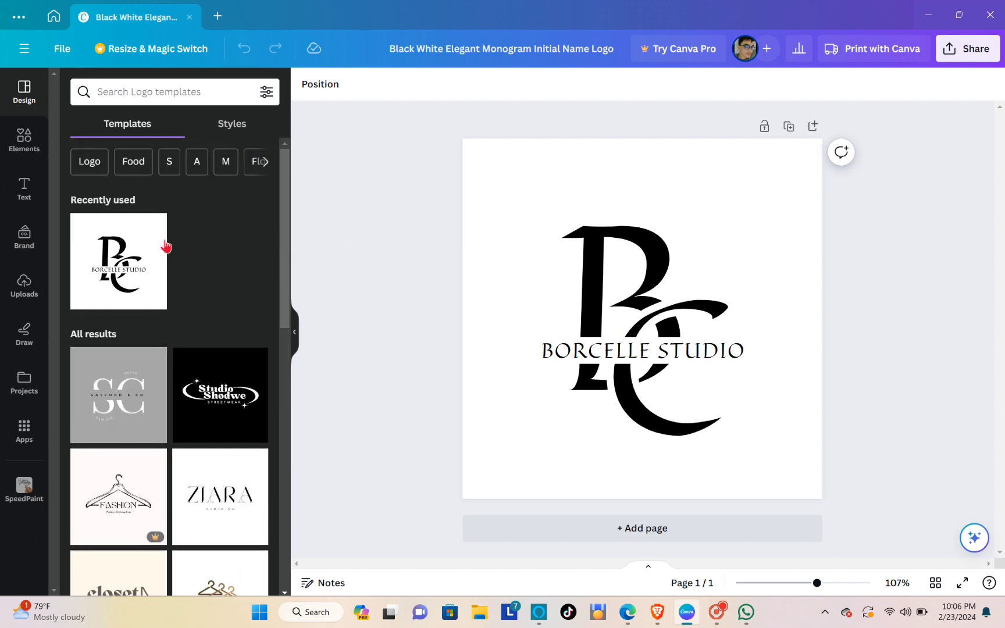
left_click(129, 271)
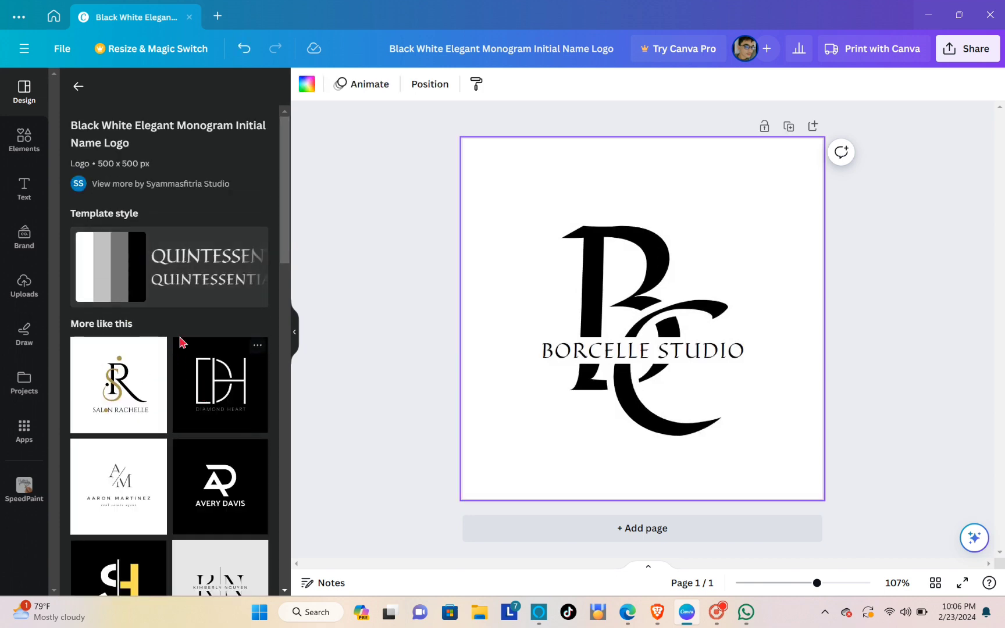
scroll(180, 342, "down", 2)
left_click(132, 278)
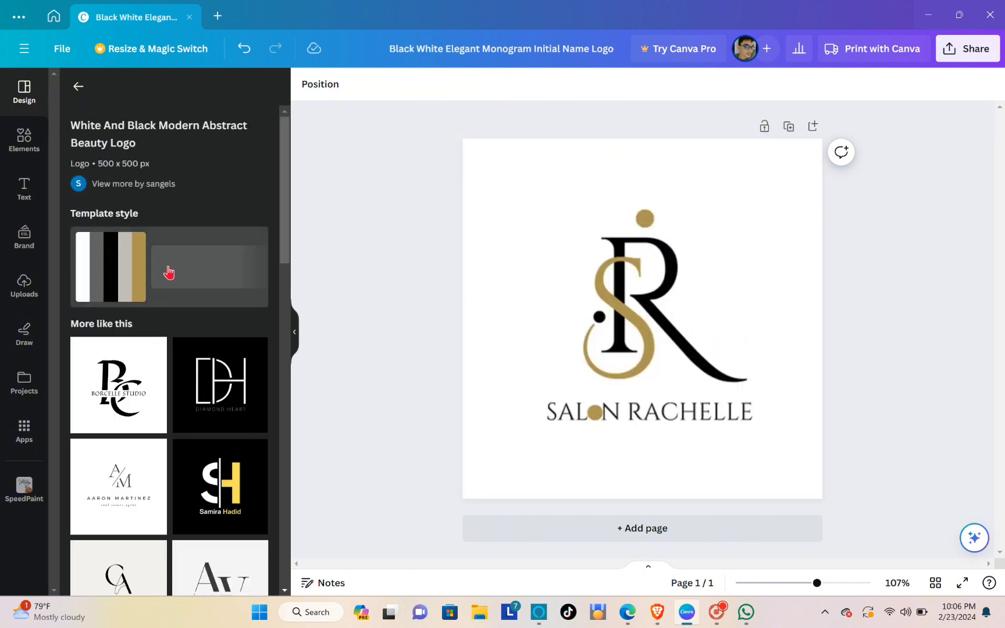
scroll(177, 323, "down", 5)
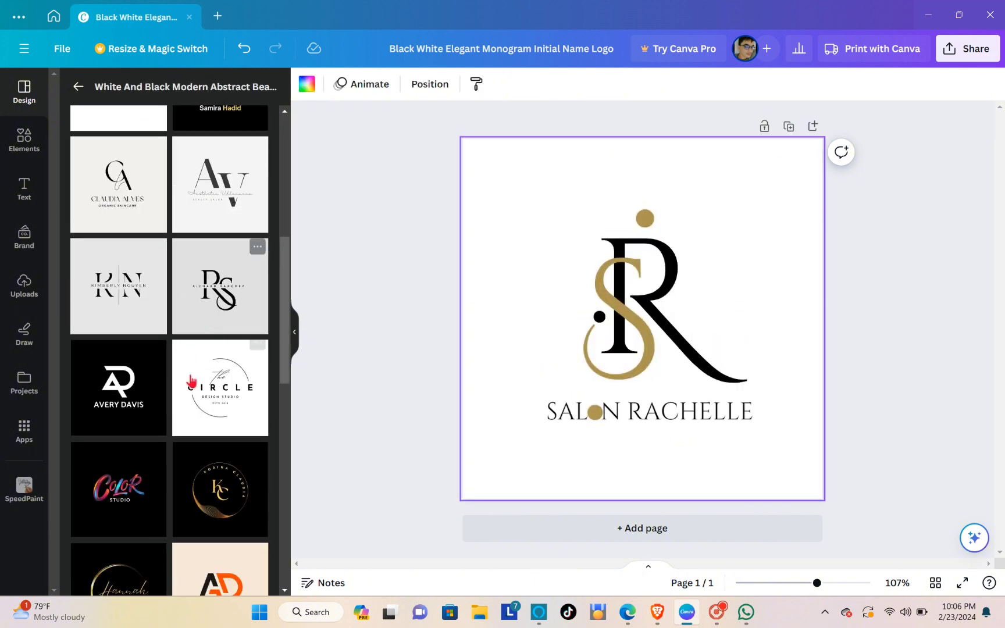
scroll(165, 326, "down", 3)
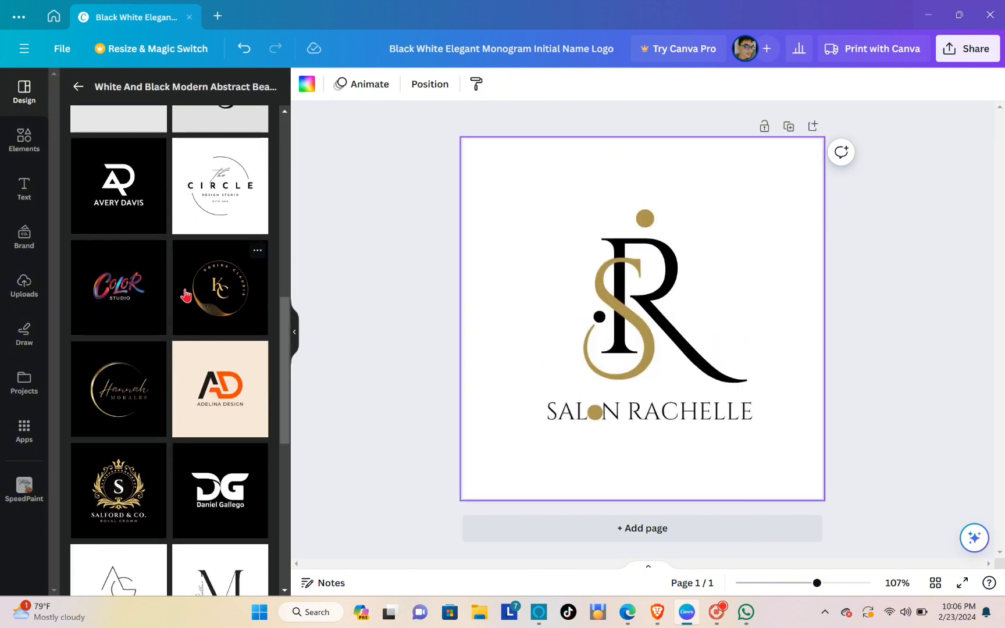
scroll(173, 393, "up", 10)
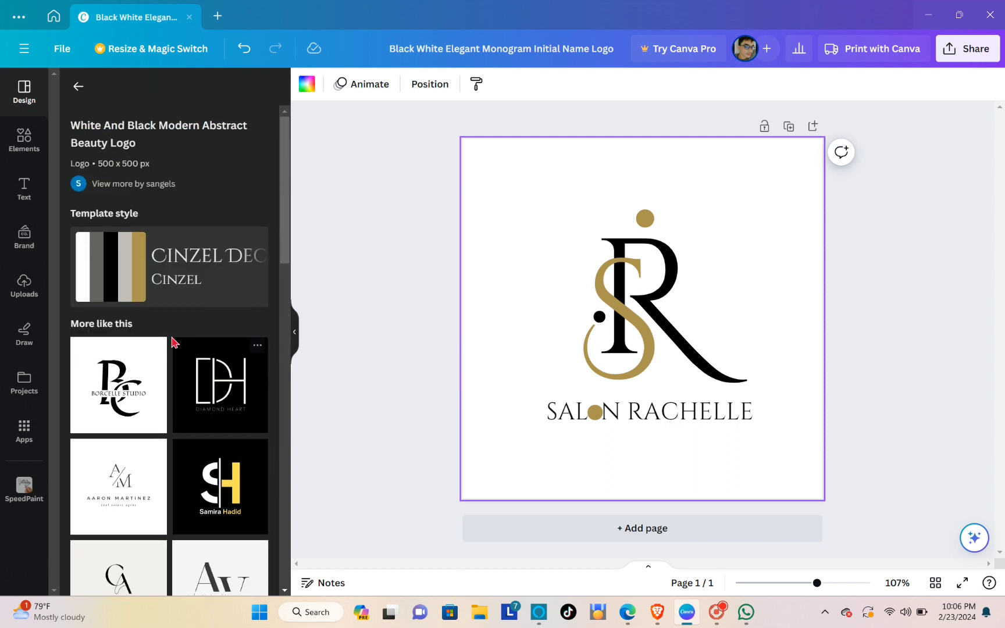
Reapply the "Black White Elegant Monogram Initial Name Logo" template and replace its "BORCELLE STUDIO" text with "Quick How to"
left_click(124, 399)
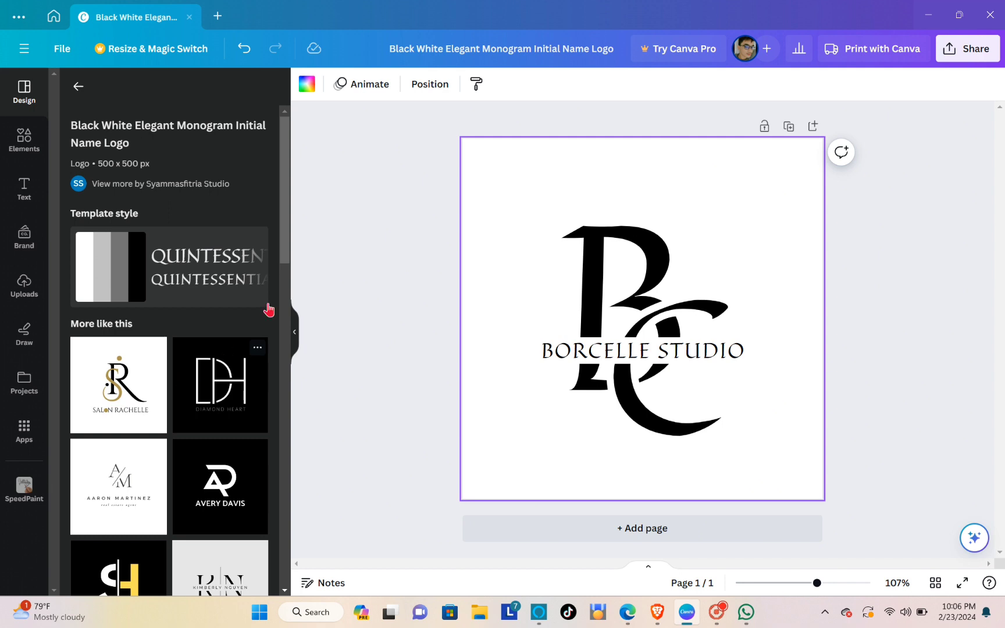
left_click(598, 289)
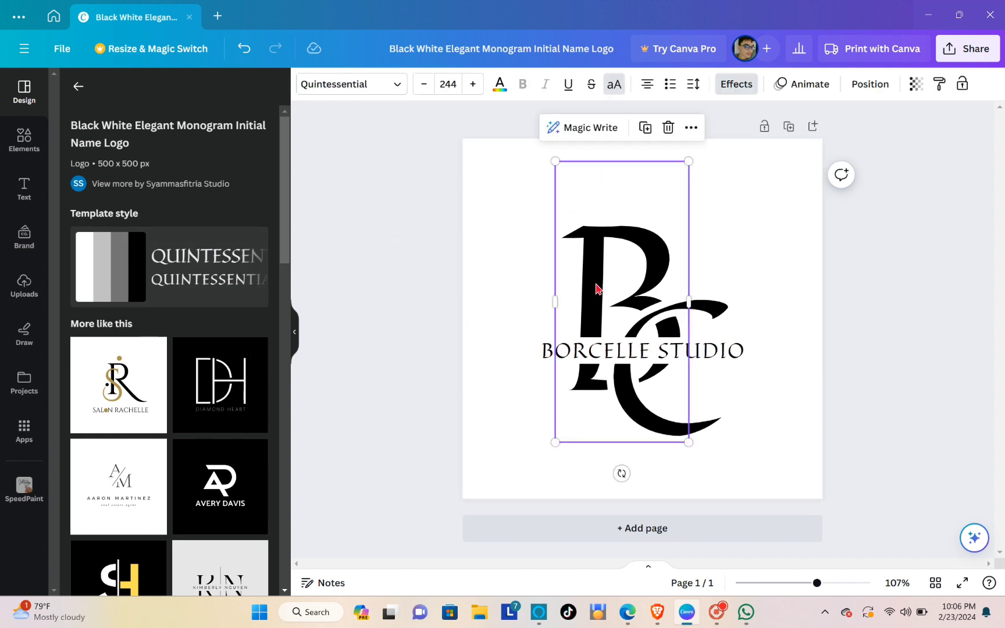
left_click(642, 362)
double_click(750, 350)
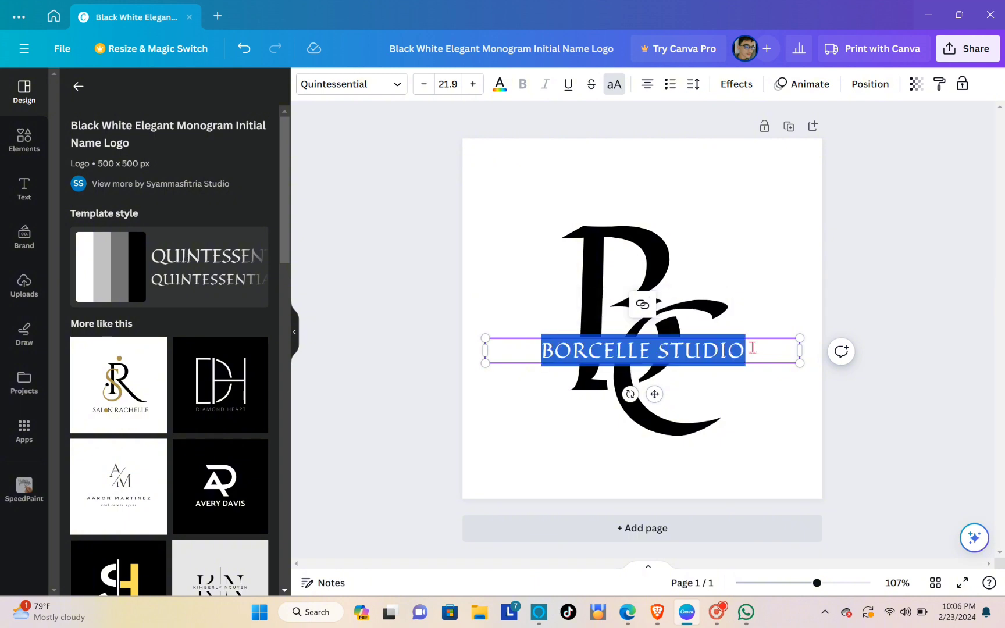
type("W")
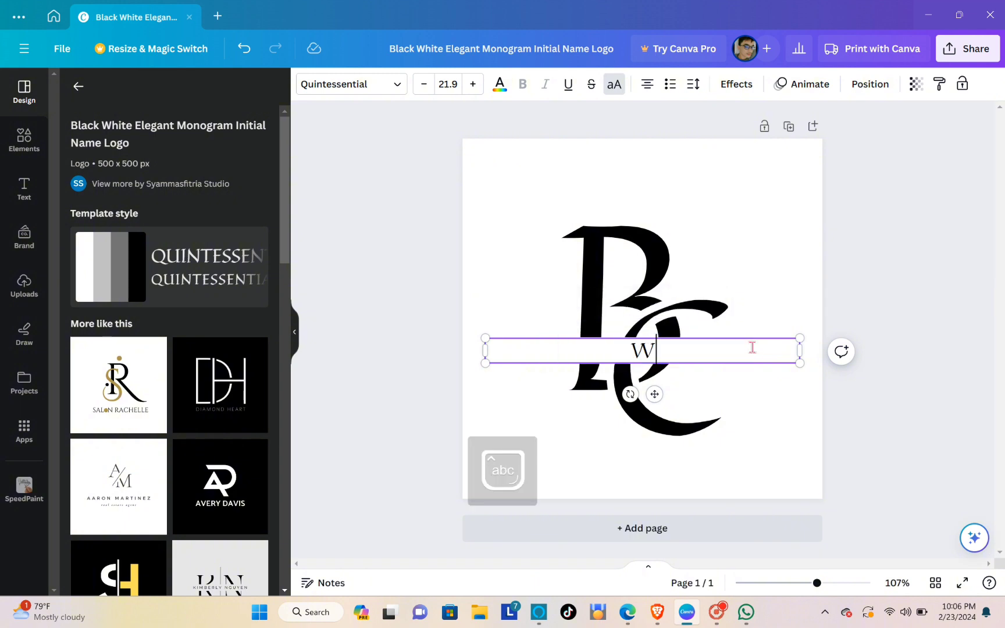
key("BackSpace")
type("Q")
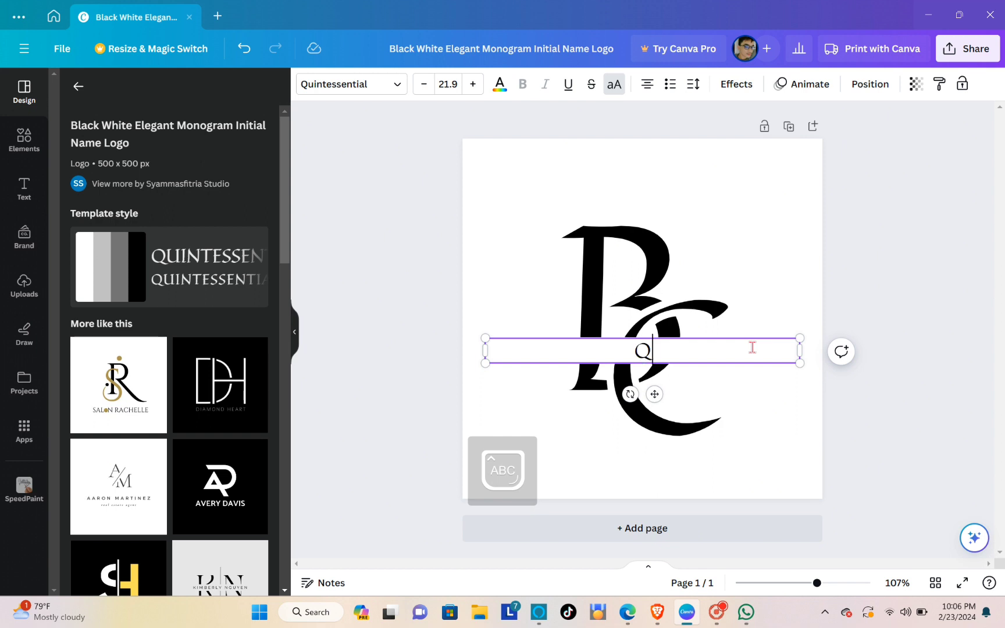
key("Caps_Lock")
type("uick ")
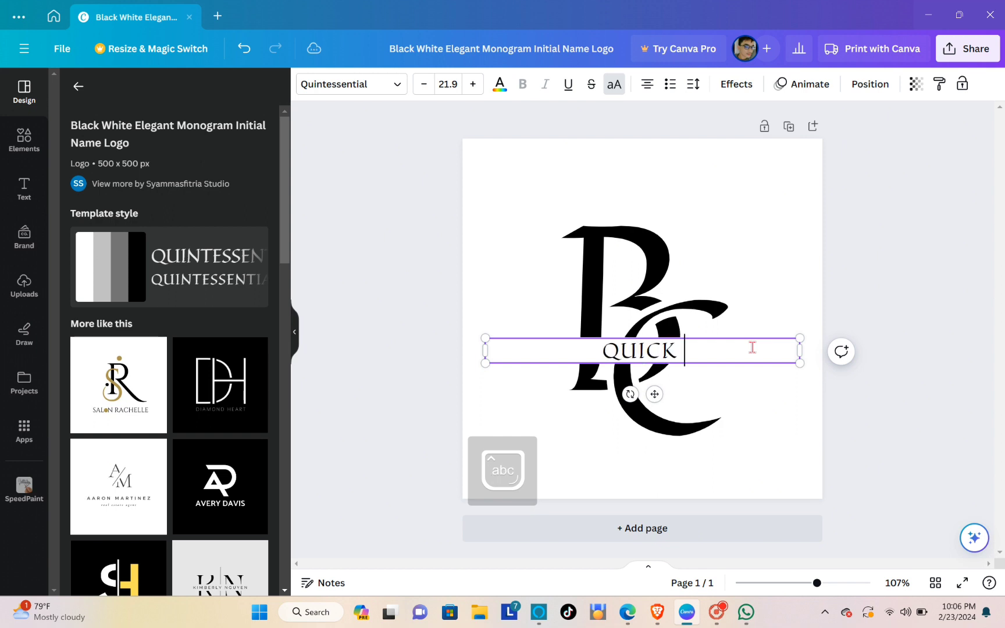
type("how t")
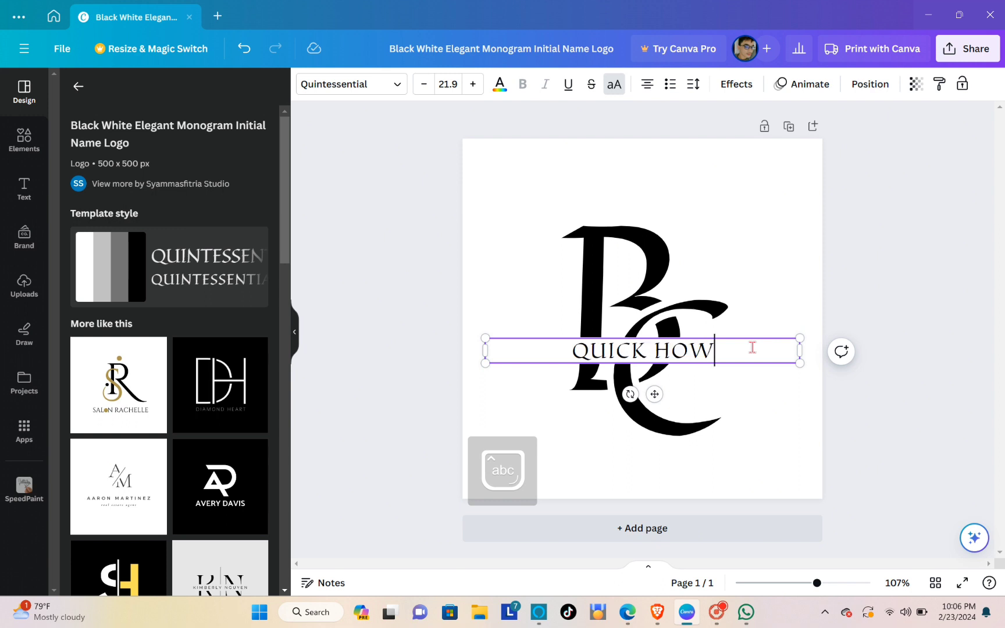
type("o")
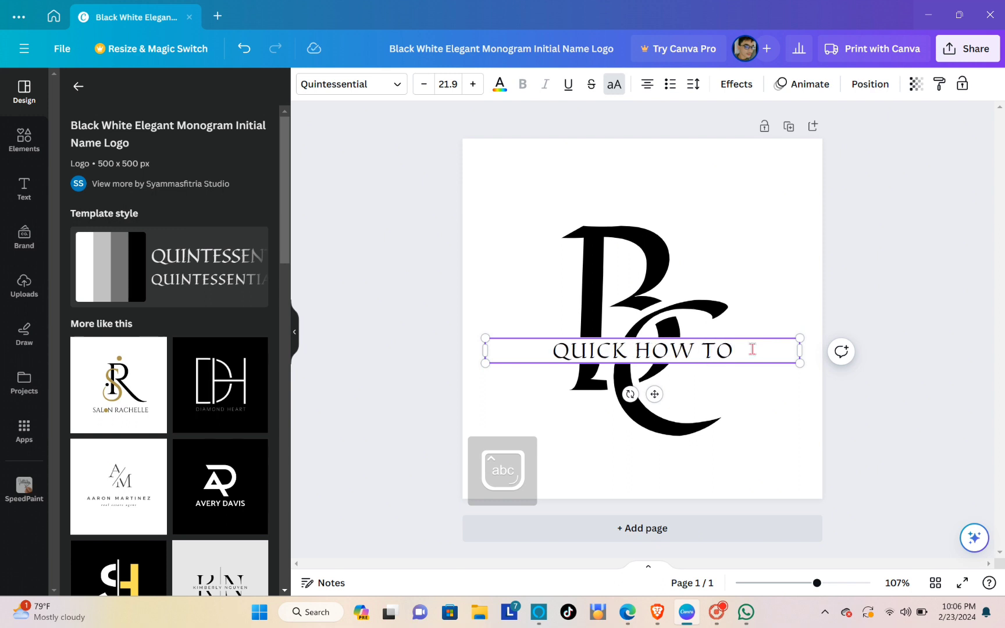
left_click(859, 240)
Replace the large monogram letter B with Q, keeping its original position on the page
left_click(650, 290)
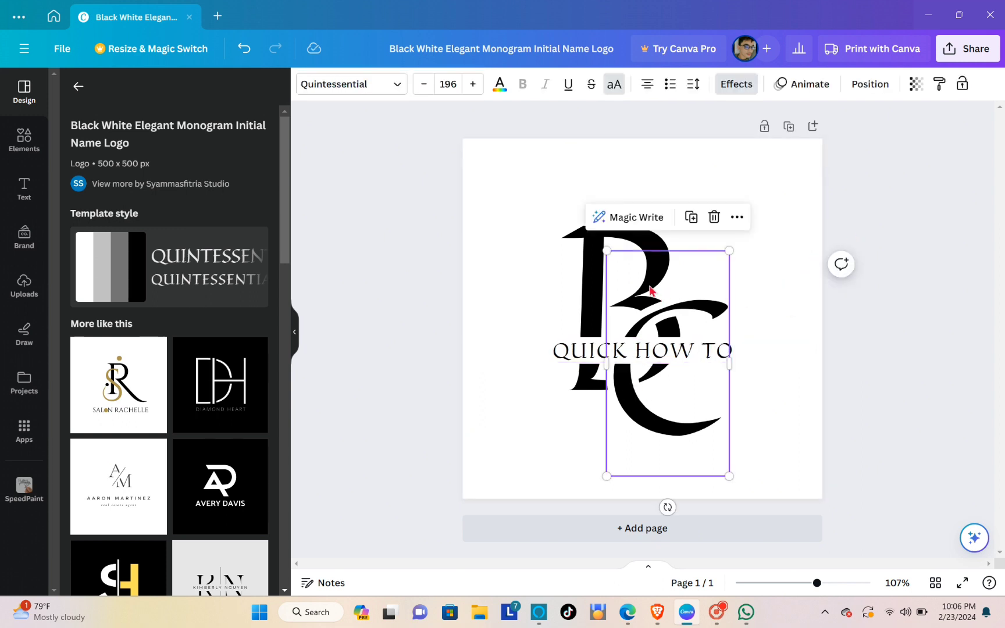
left_click(588, 280)
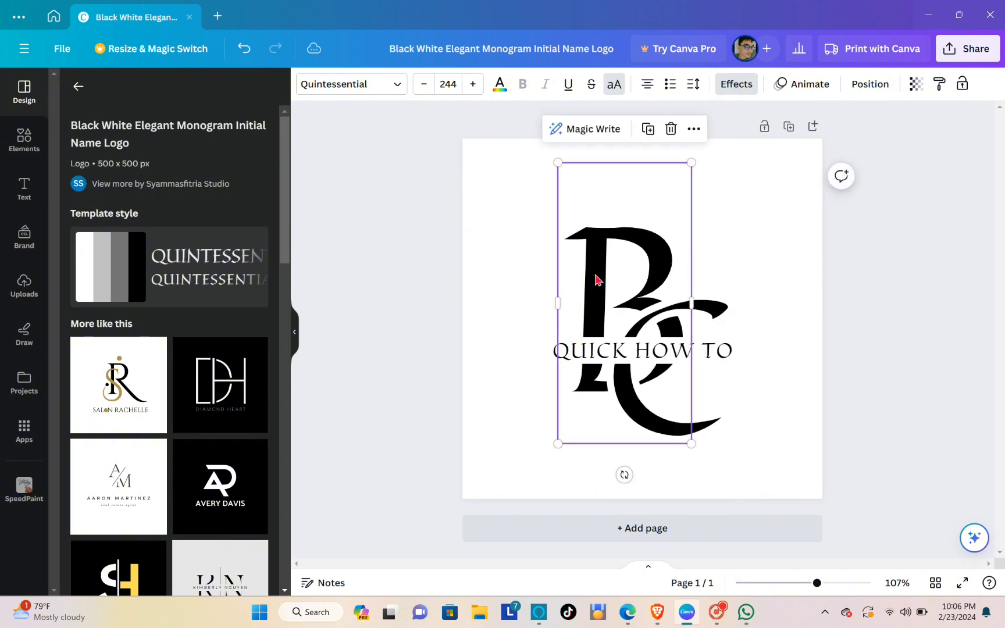
left_click_drag(595, 280, 592, 278)
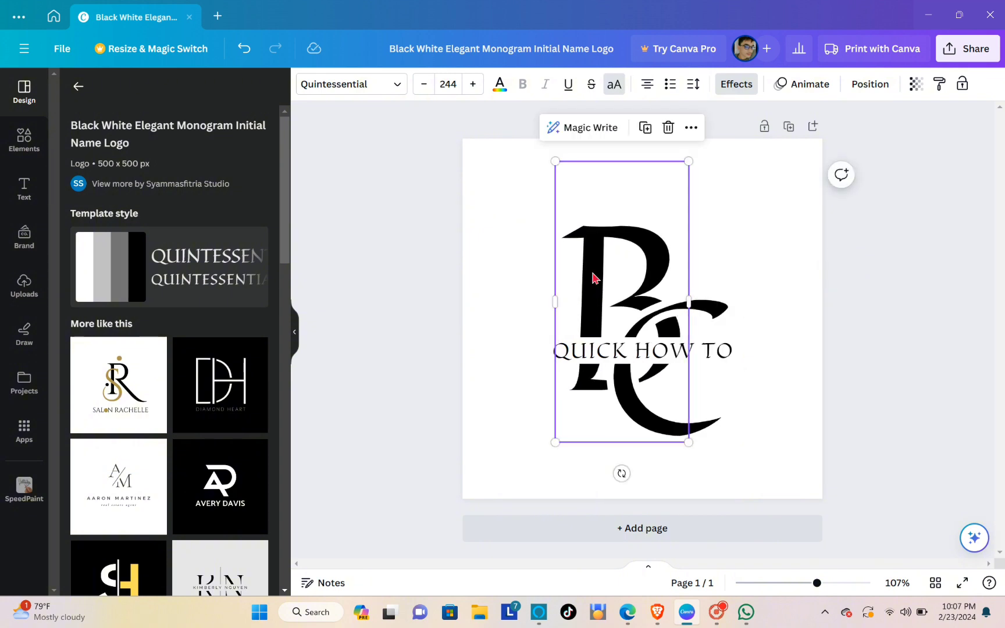
double_click(592, 272)
left_click(592, 272)
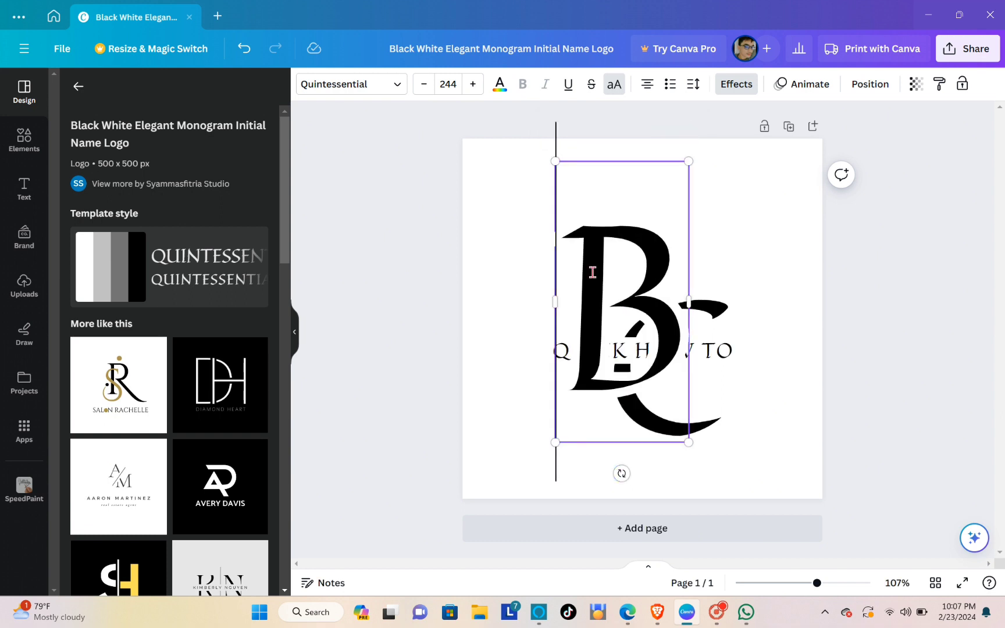
double_click(589, 270)
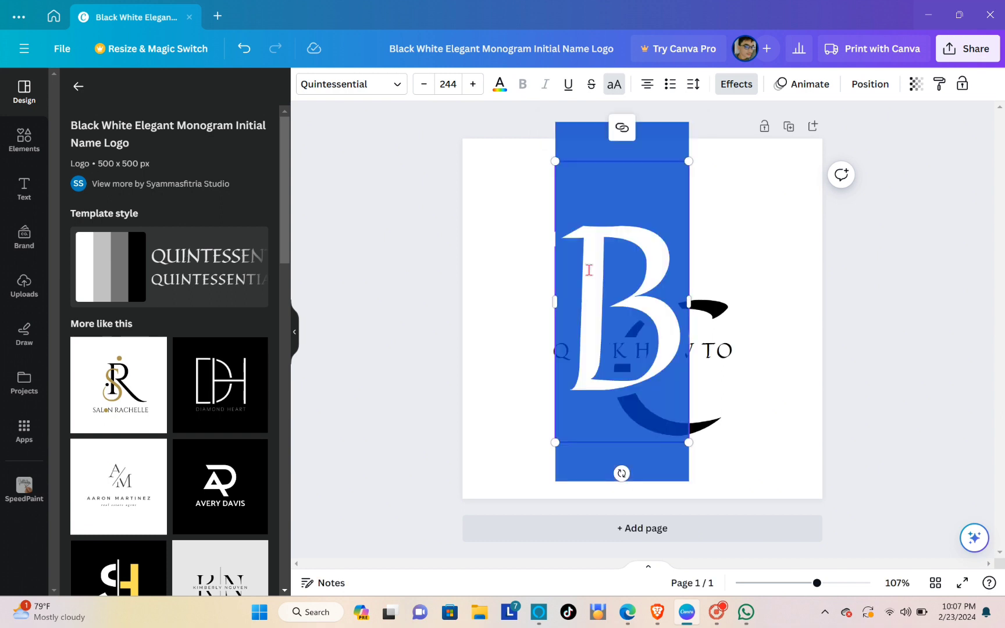
type("Q")
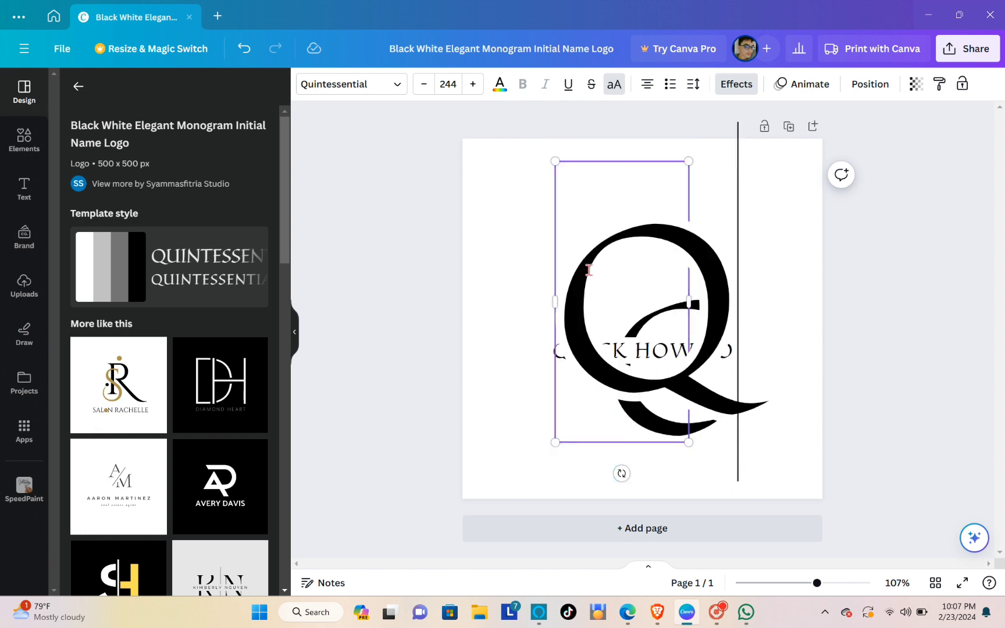
double_click(659, 411)
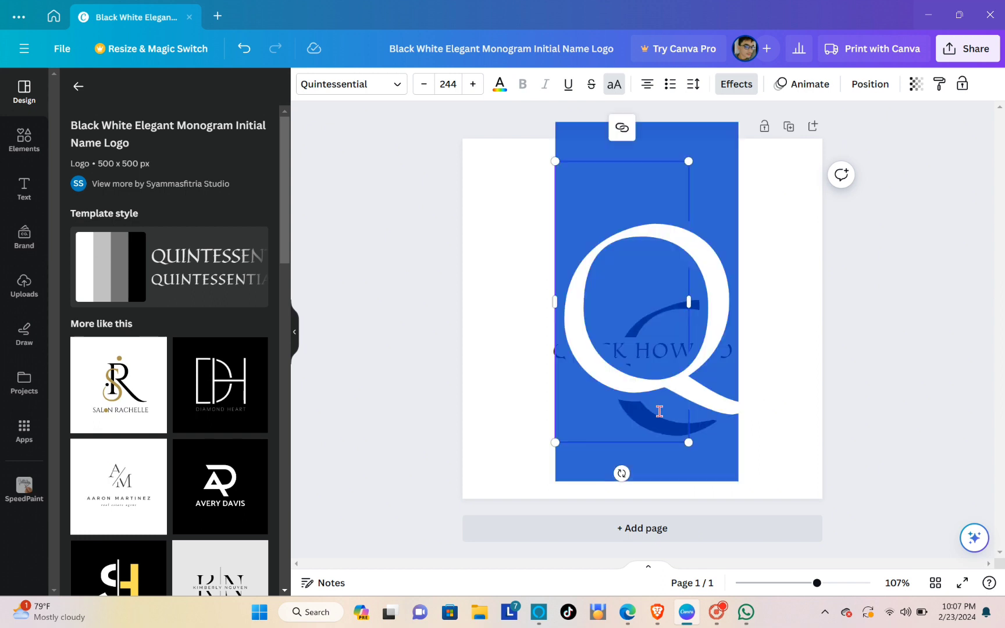
left_click(660, 412)
left_click(756, 437)
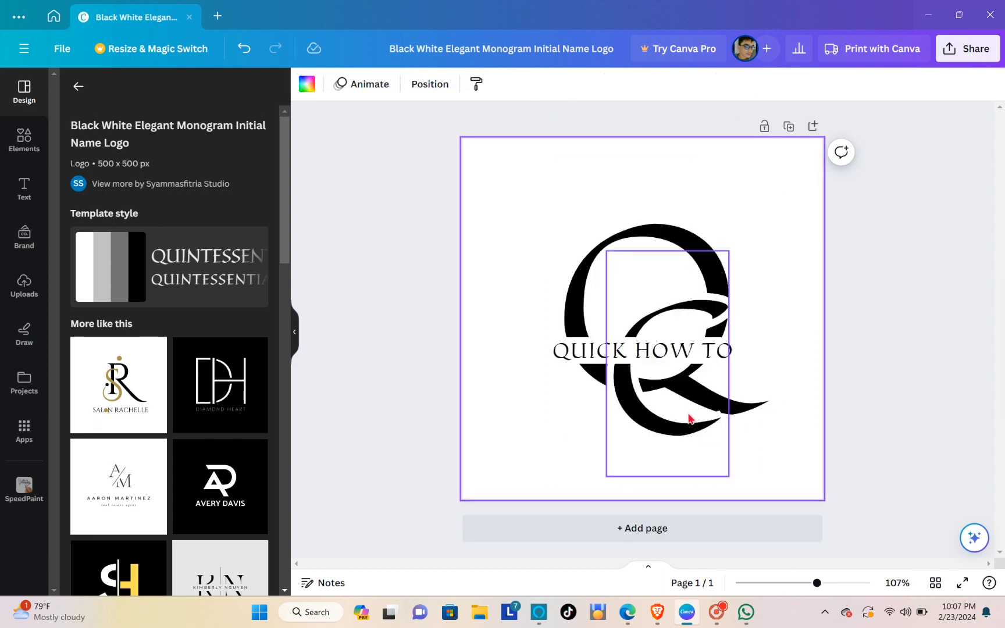
Replace the second monogram letter C with H
left_click(688, 420)
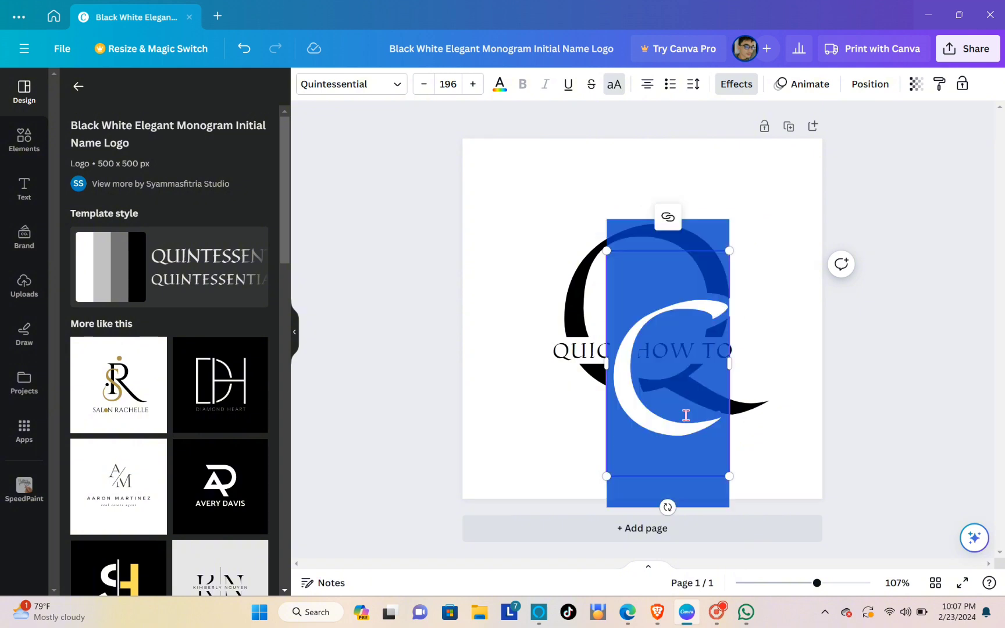
type("H")
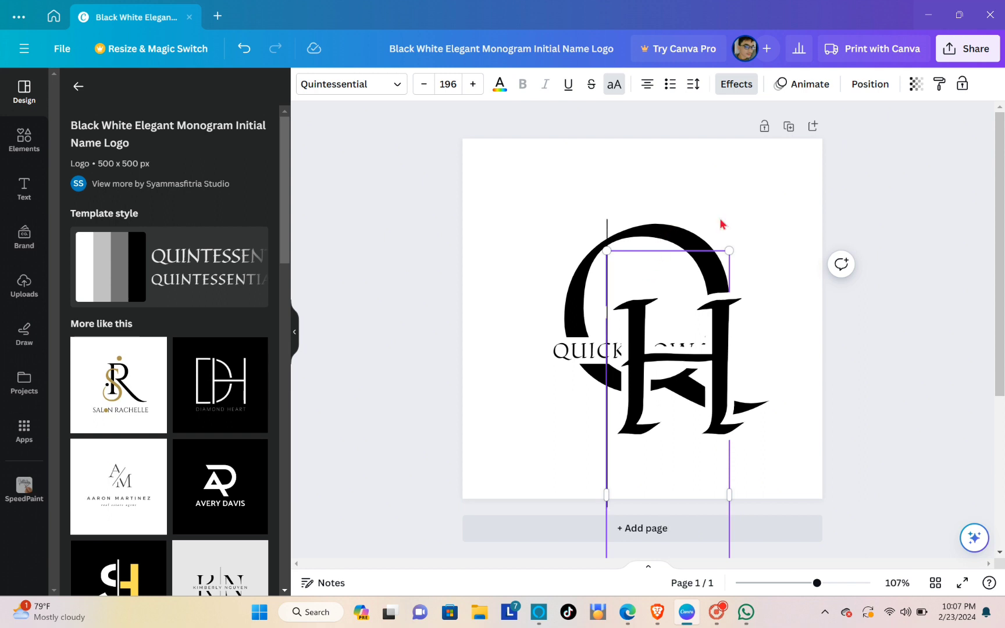
left_click(753, 247)
Move the Q slightly up and to the left, and the H slightly up and to the right behind the name
left_click_drag(592, 303, 576, 276)
left_click(709, 400)
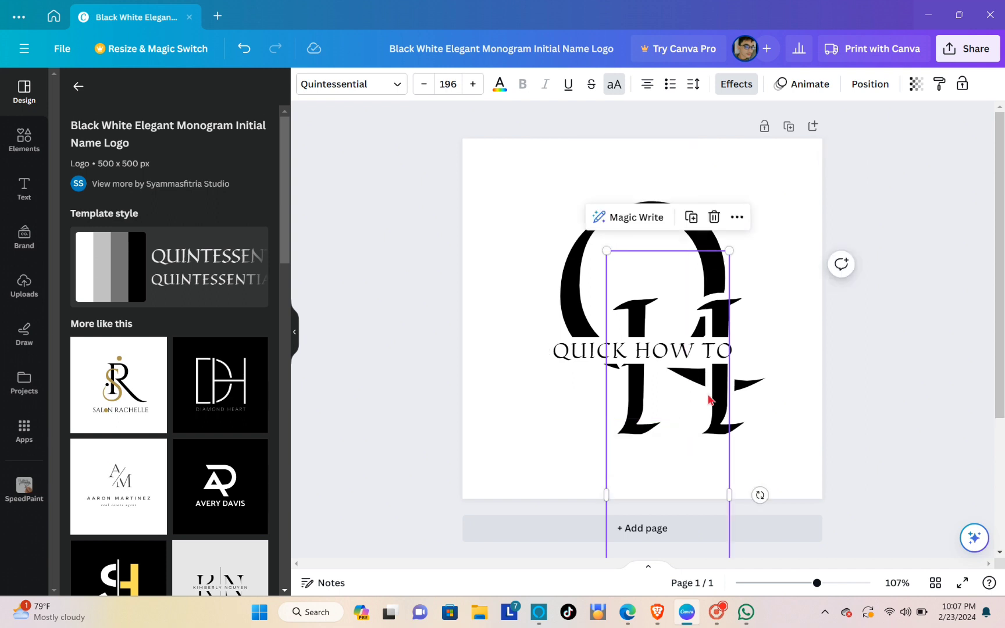
left_click_drag(709, 399, 722, 378)
left_click(779, 363)
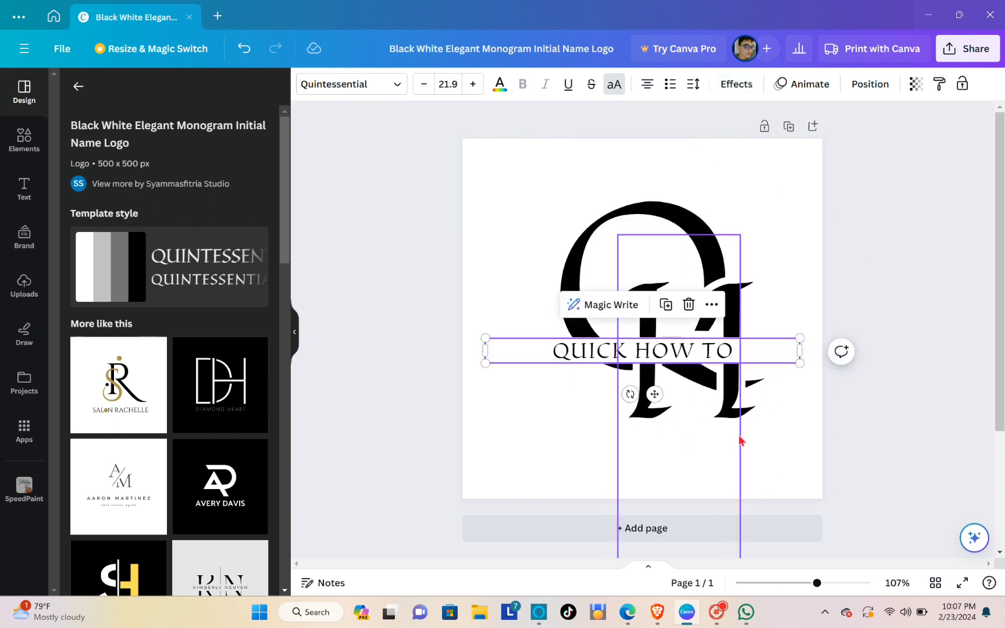
left_click(738, 437)
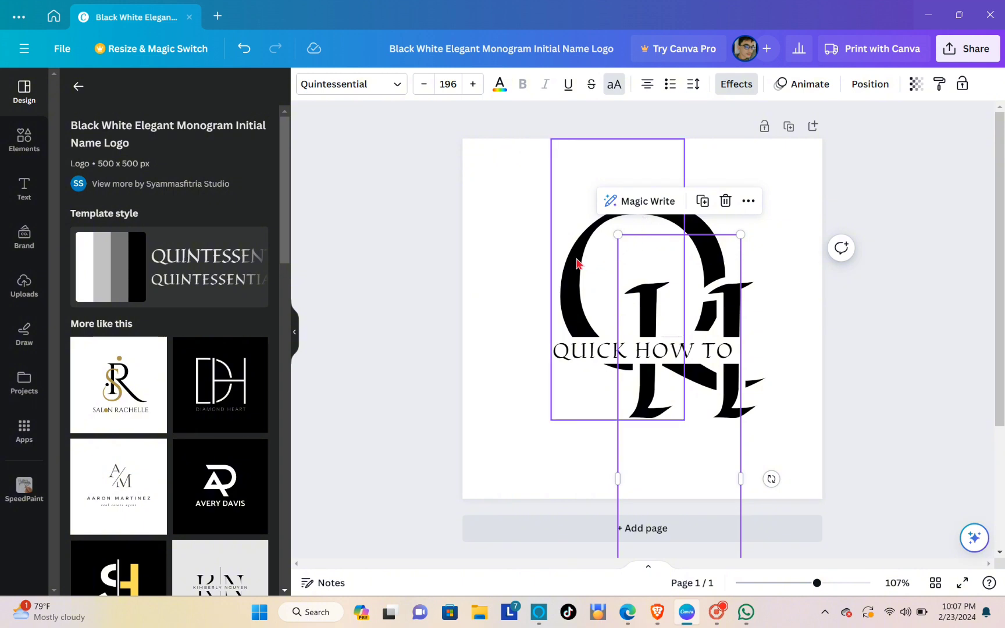
left_click(503, 321)
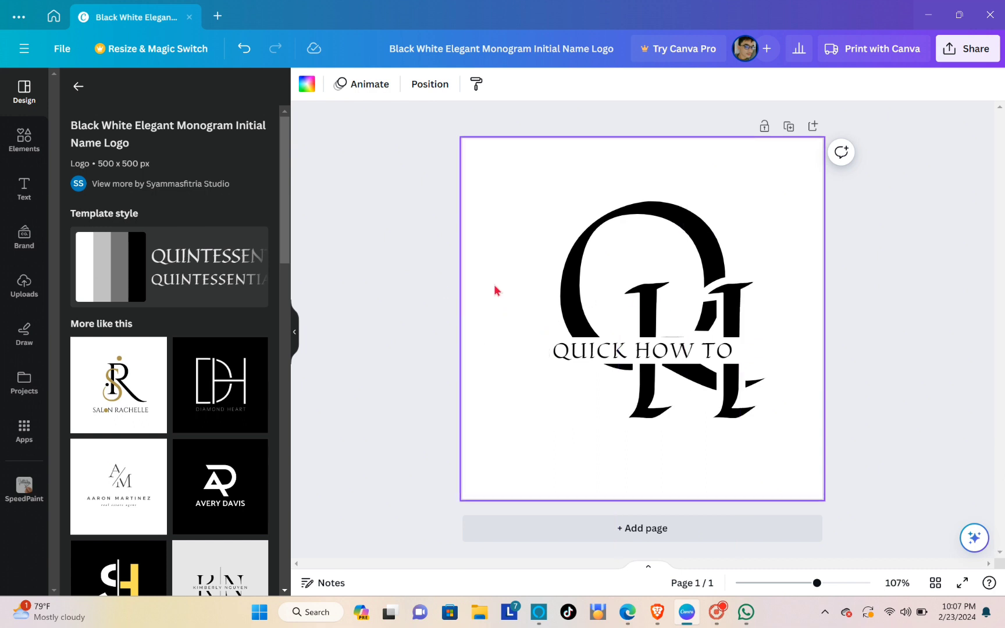
View the fonts available for the "QUICK HOW TO" text without changing its font
left_click(686, 347)
left_click(364, 87)
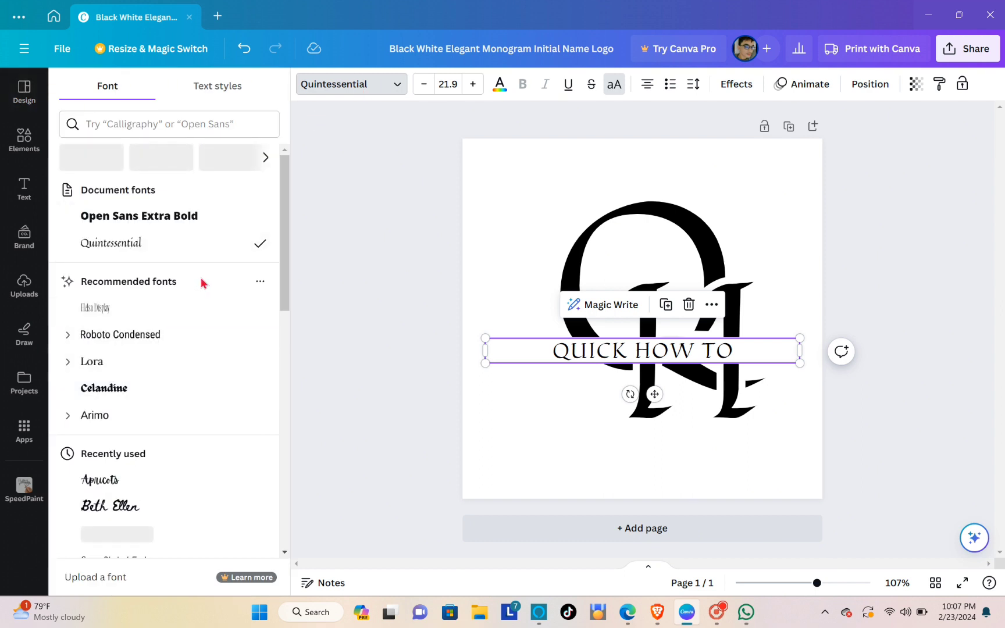
left_click(407, 145)
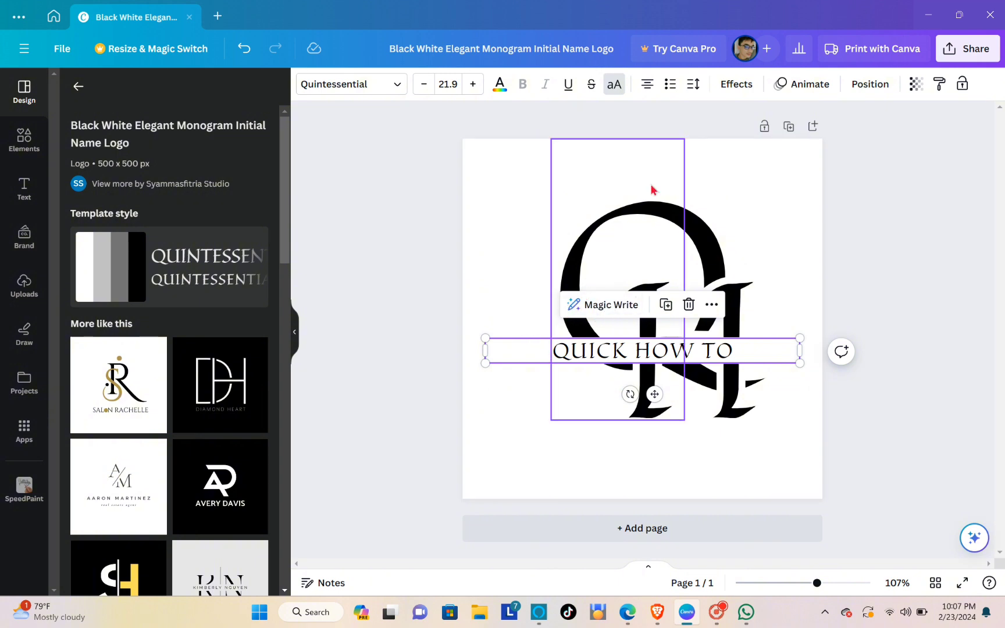
left_click(736, 178)
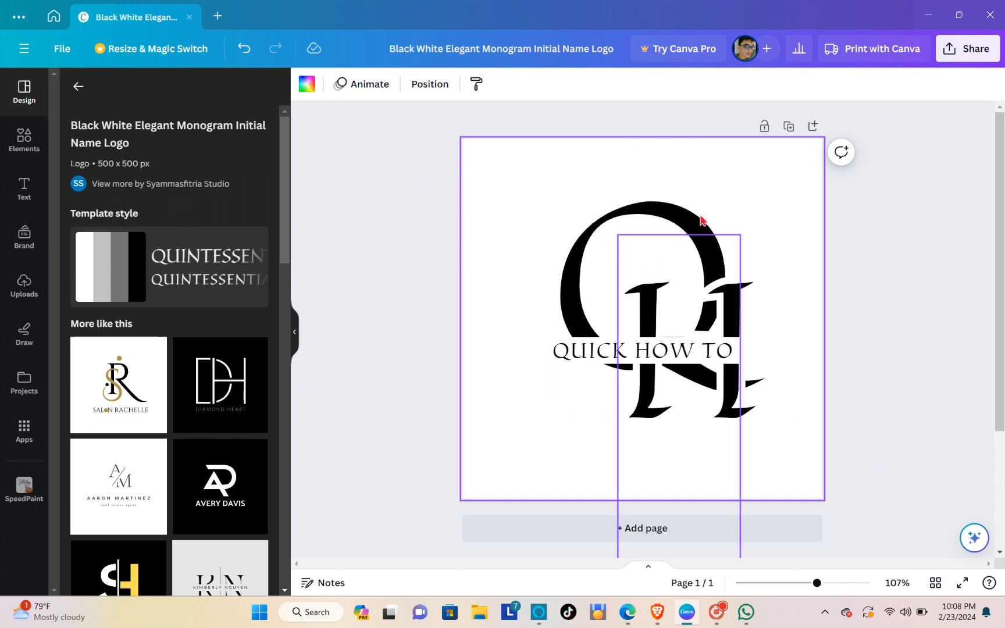
left_click(679, 272)
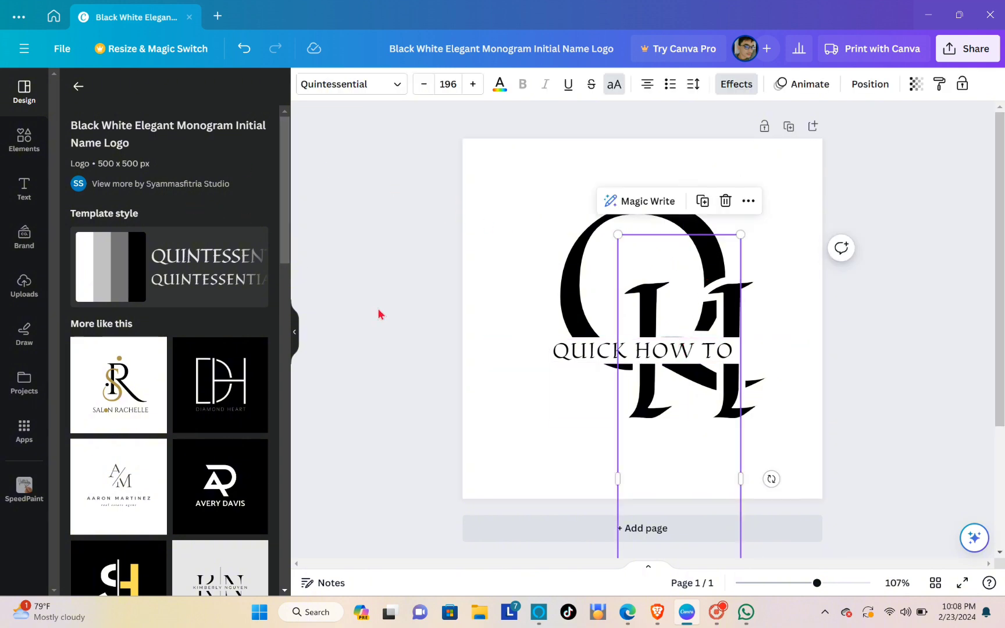
left_click(335, 201)
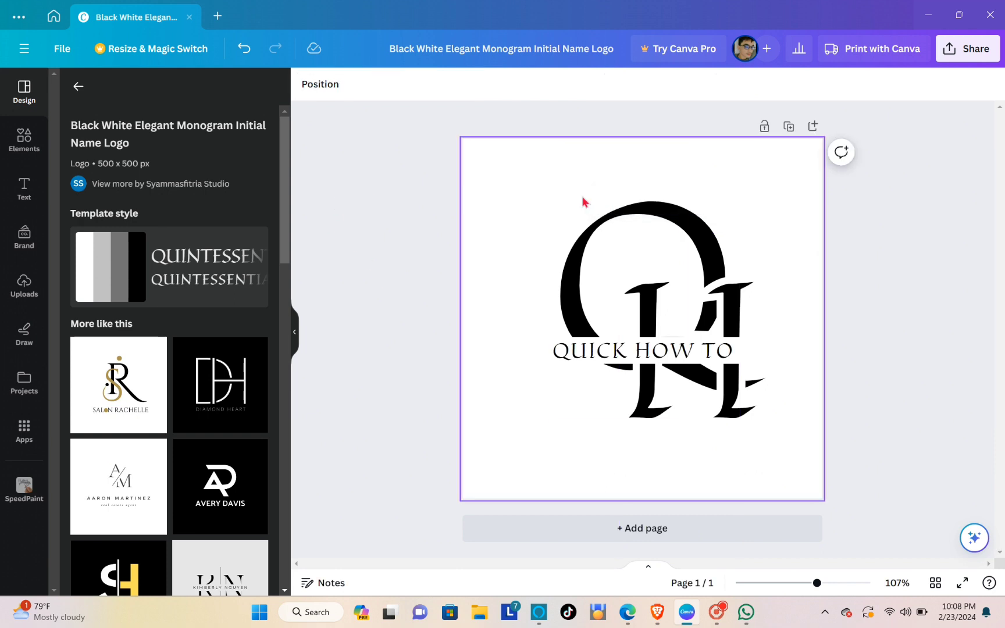
left_click(583, 198)
left_click(523, 198)
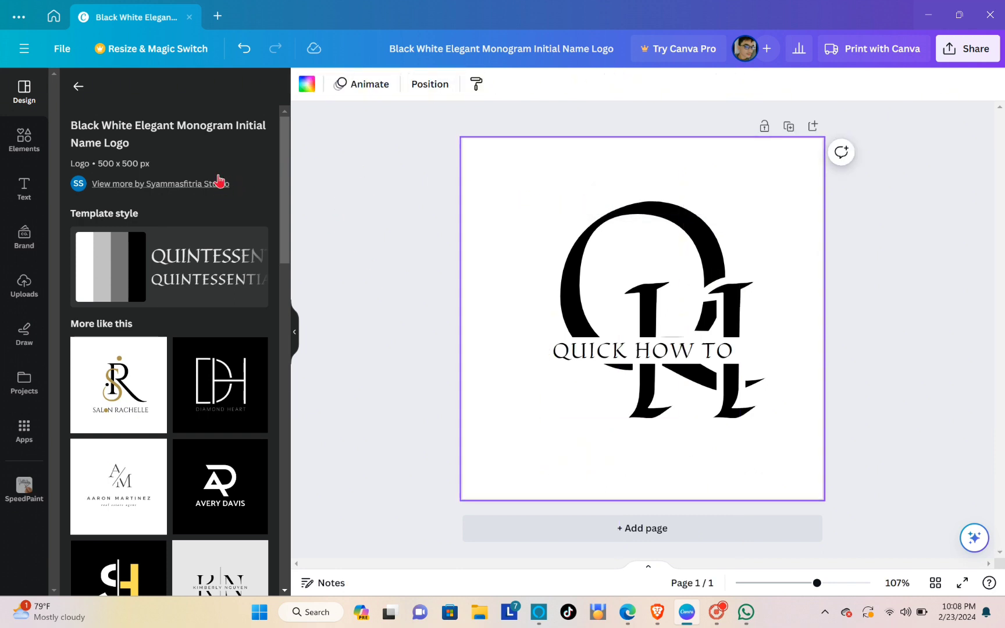
Apply the Arsenal and Radley style combination to the logo and shuffle its colours to white lettering on a dark background
left_click(79, 87)
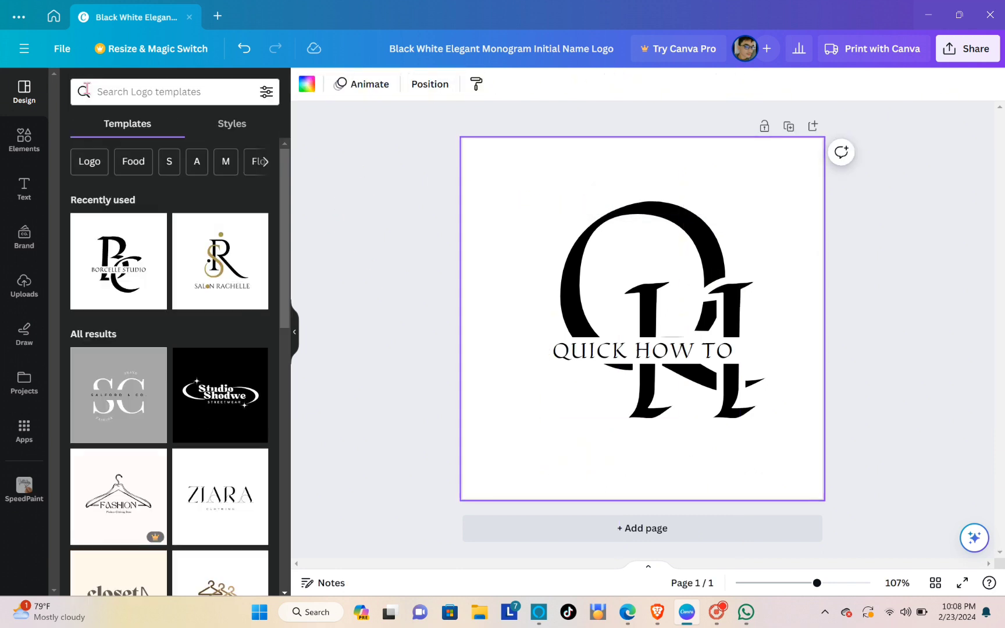
left_click(242, 131)
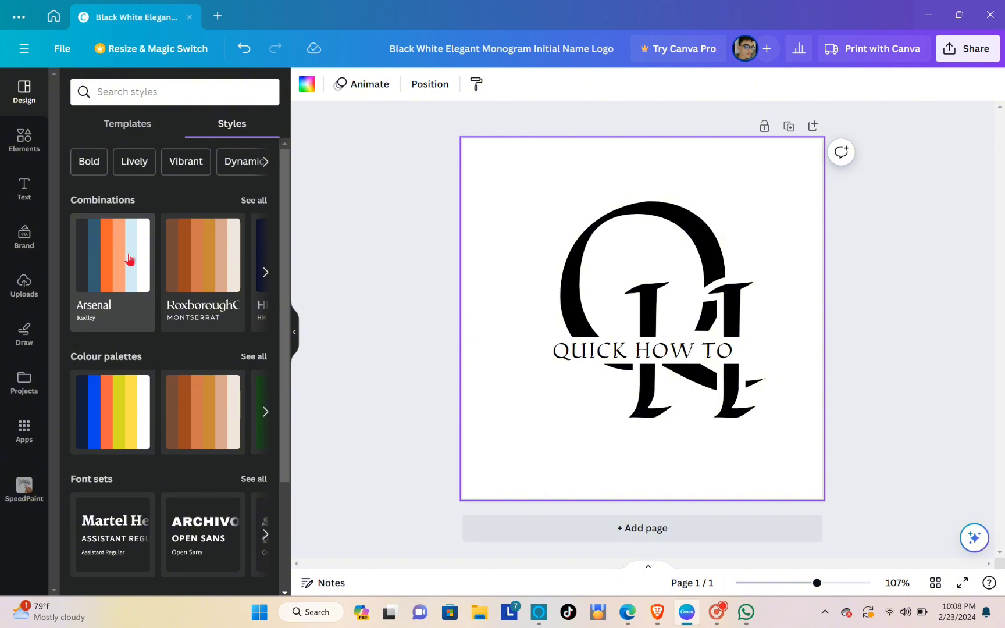
left_click(129, 259)
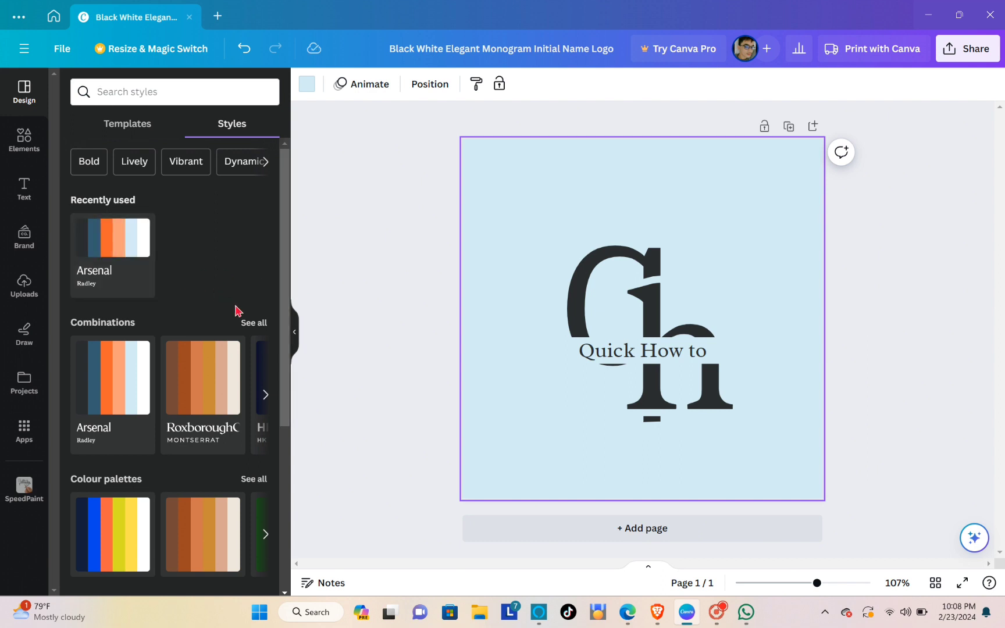
left_click(119, 370)
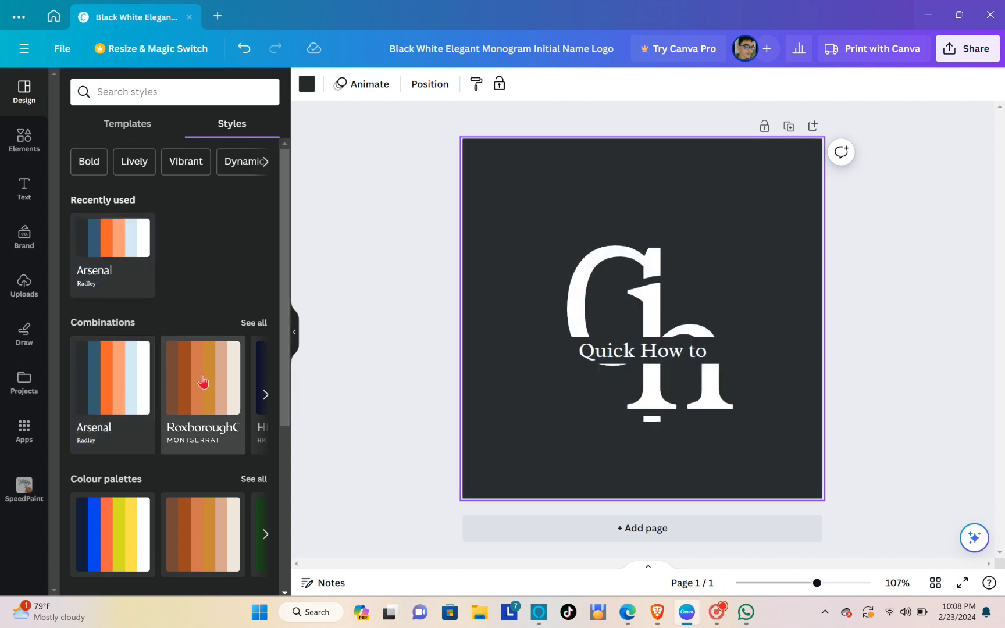
Apply the Roxborough and Montserrat style combination to the logo and look through the colour palettes and font sets
left_click(203, 382)
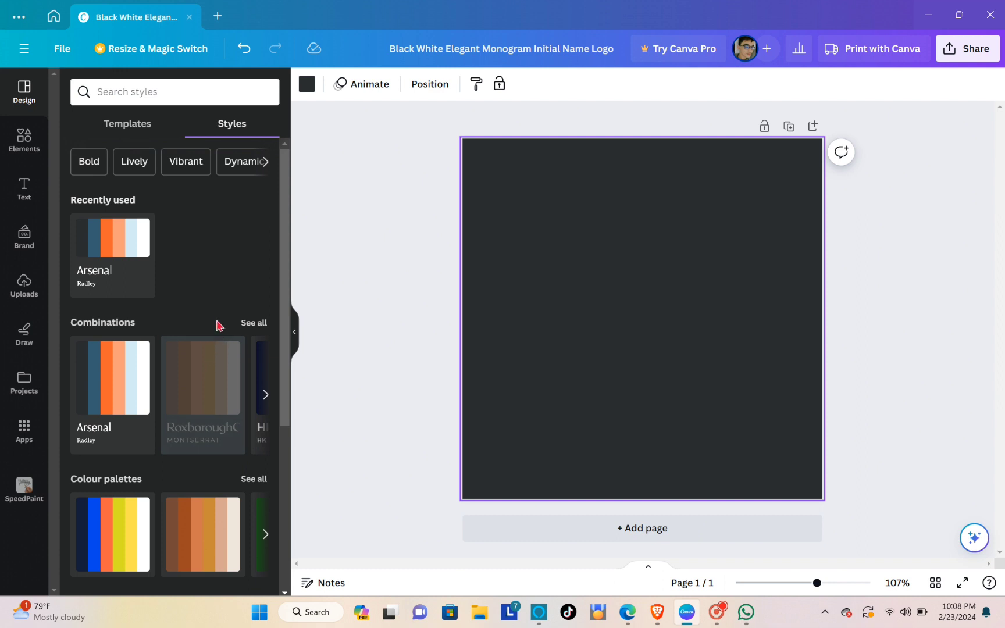
scroll(224, 316, "down", 2)
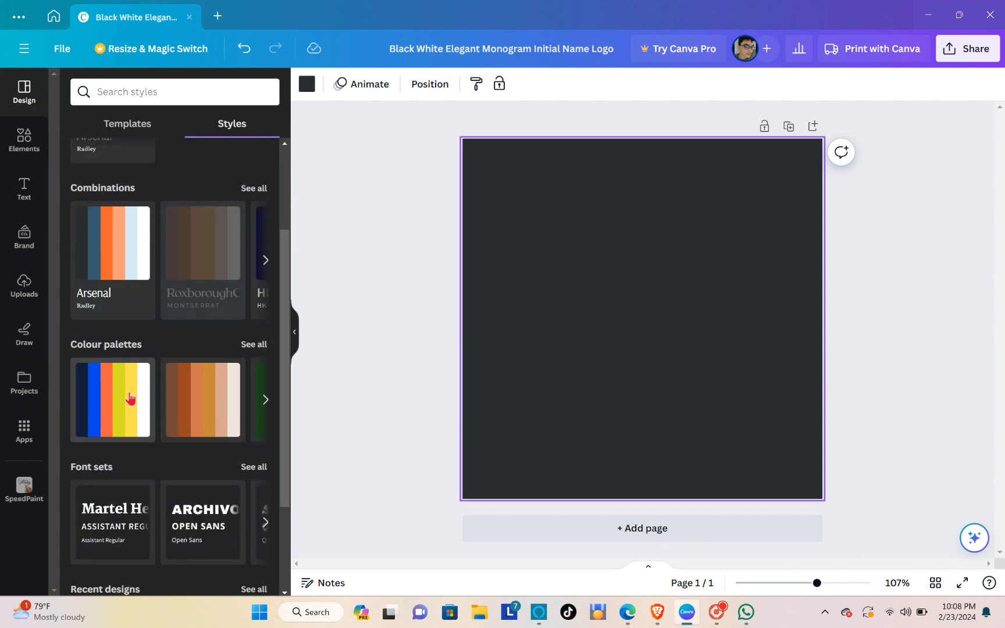
scroll(174, 335, "down", 2)
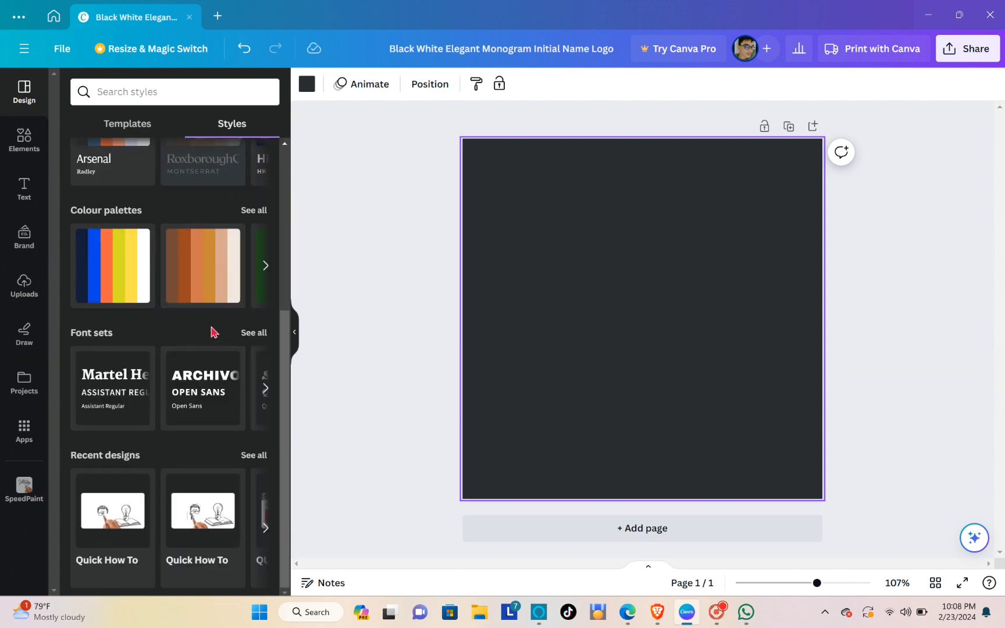
Browse the colour palettes and recolour the logo to a rust-brown background with cream lettering
left_click(265, 268)
left_click(264, 271)
left_click(264, 271)
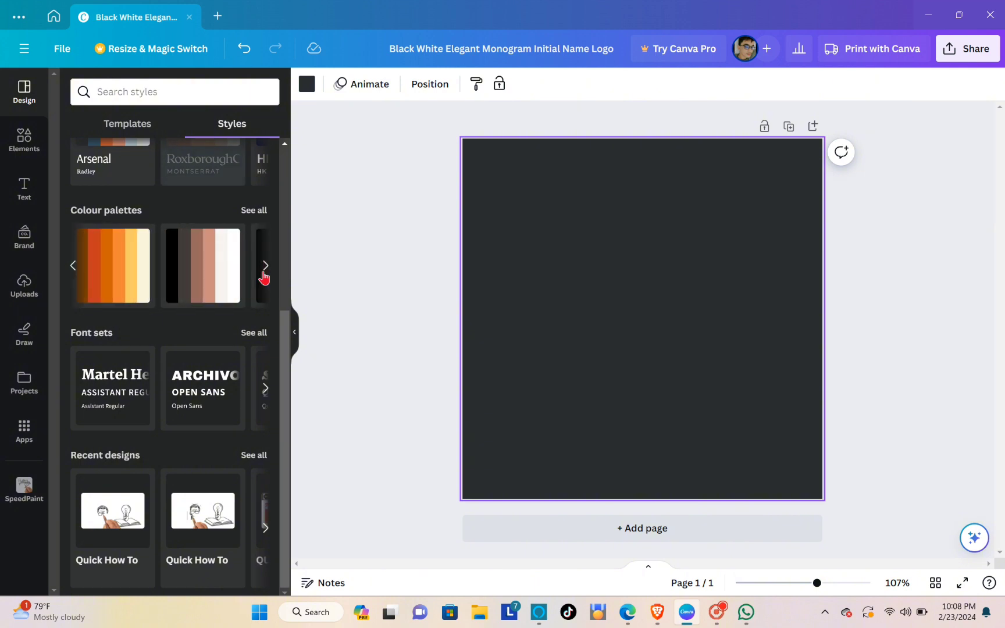
left_click(110, 284)
left_click(111, 284)
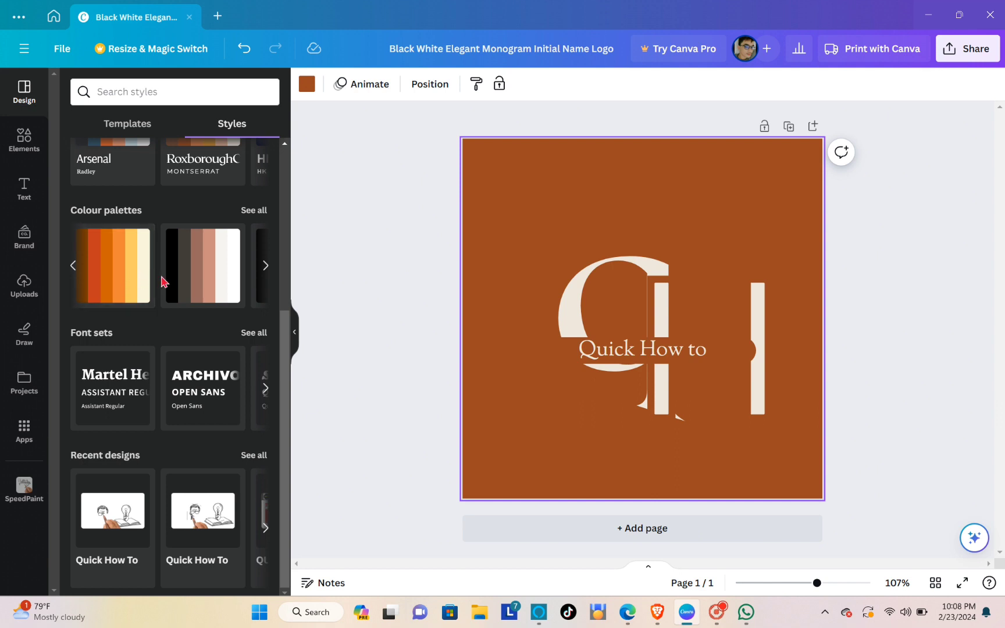
Move the q up and to the right, and reposition the H to overlap it behind the name
left_click(615, 307)
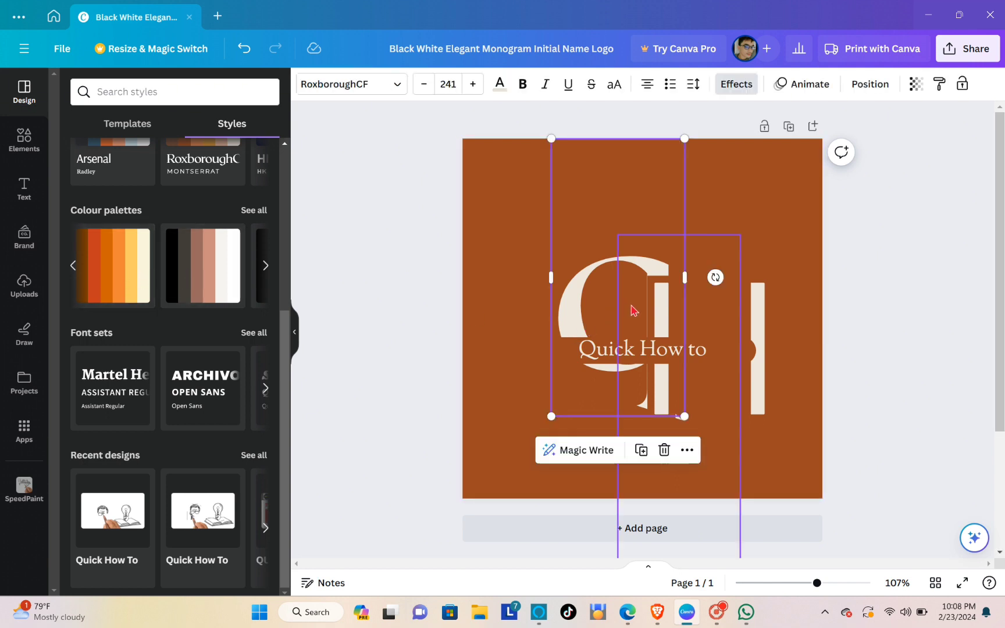
left_click_drag(610, 307, 613, 281)
left_click(629, 286)
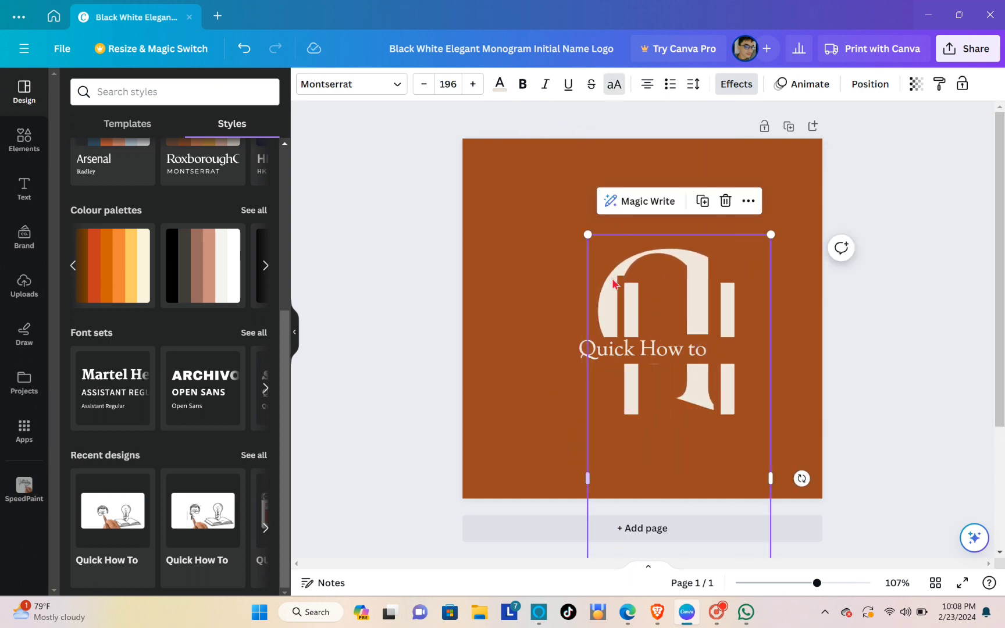
left_click(601, 289)
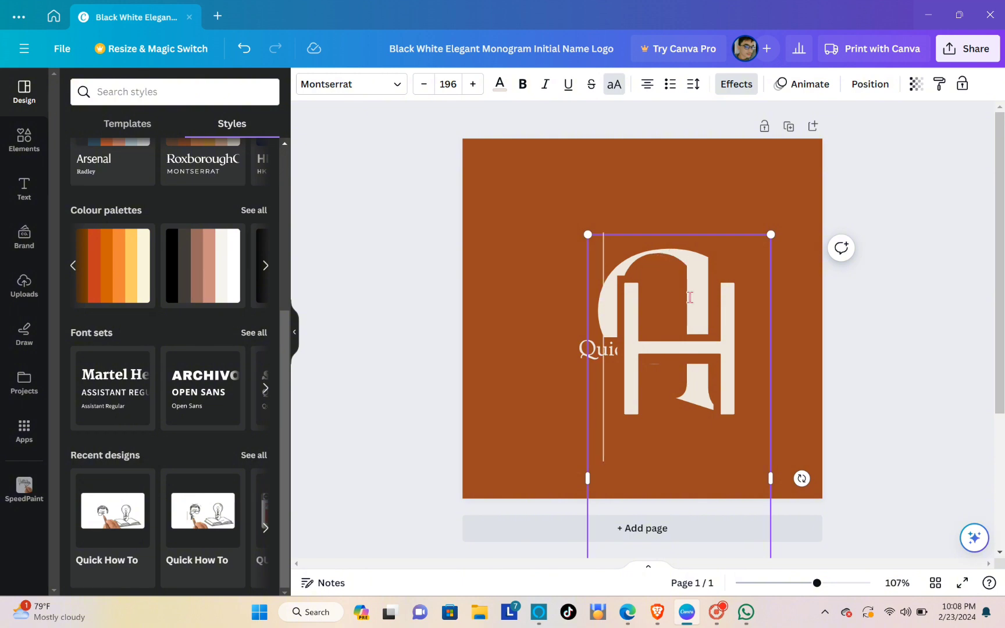
left_click(798, 343)
left_click(602, 306)
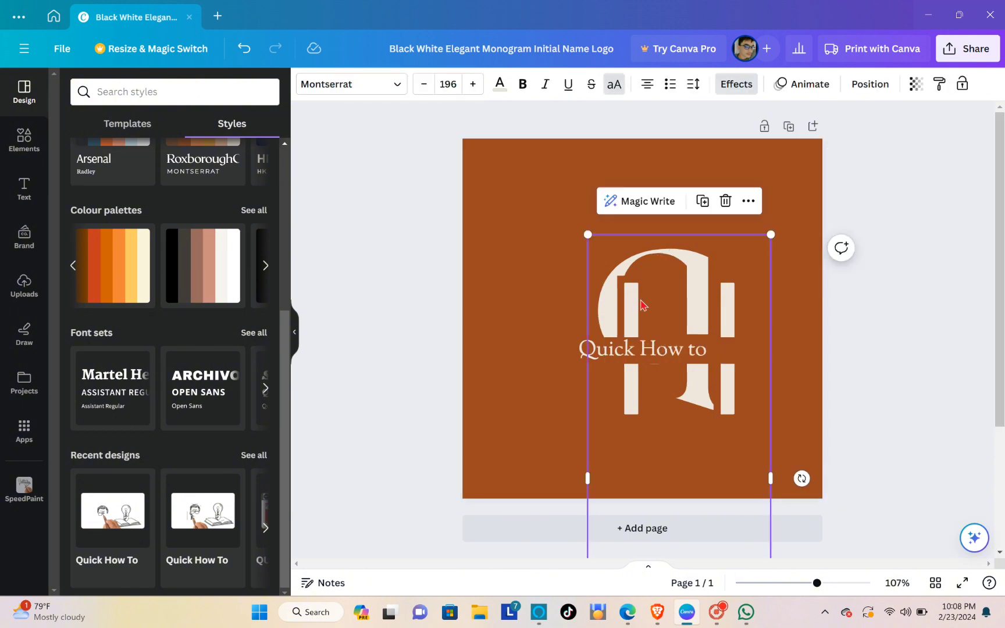
left_click_drag(639, 299, 675, 306)
Change the q to uppercase, then move it to the left and shift the H slightly left behind the name
left_click(602, 308)
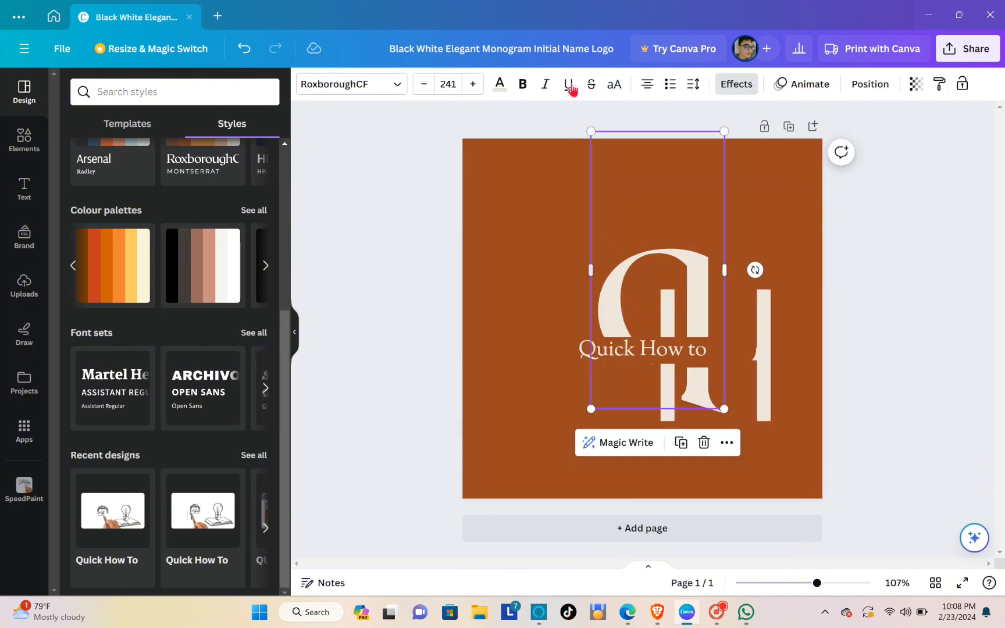
left_click(614, 86)
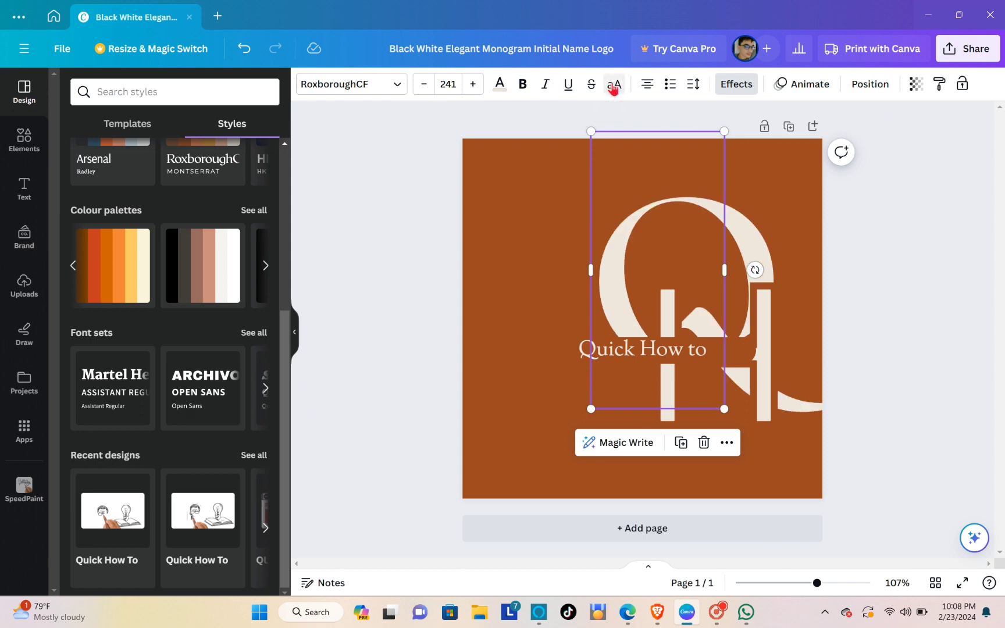
left_click(514, 226)
left_click(610, 235)
left_click_drag(610, 235, 552, 239)
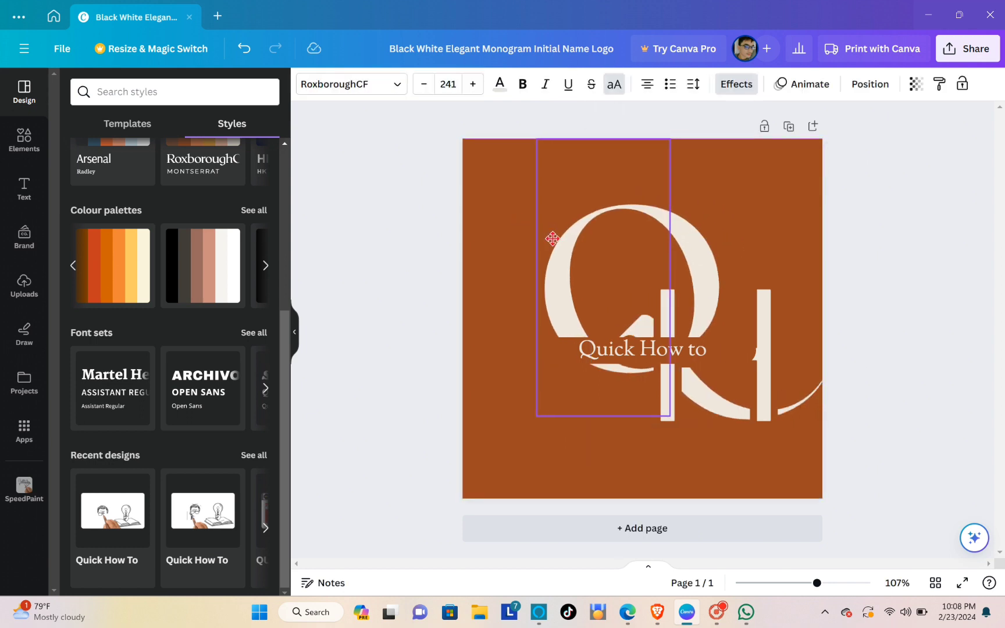
left_click_drag(762, 326, 752, 319)
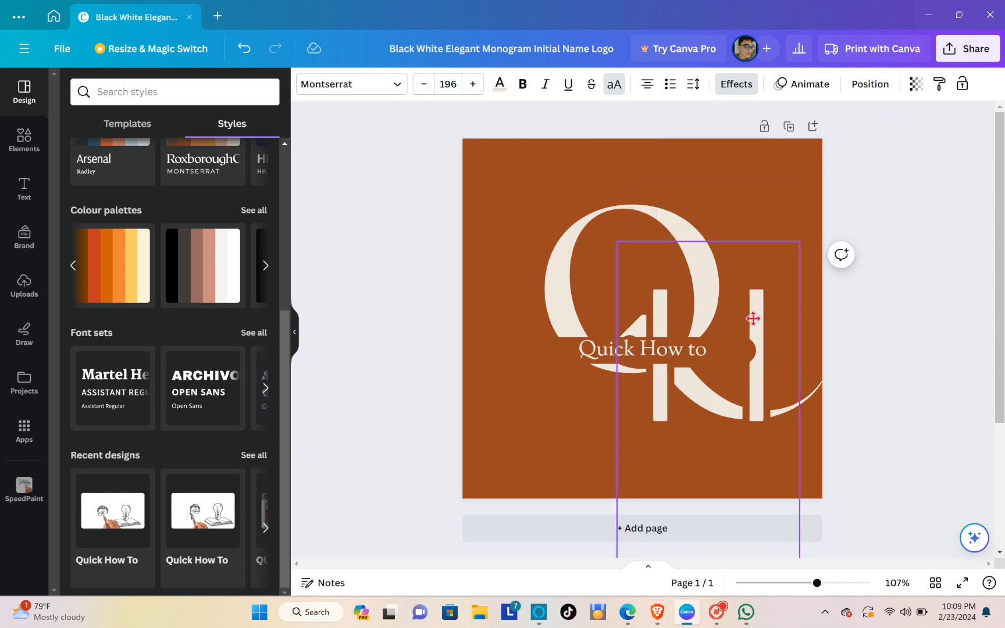
left_click(725, 173)
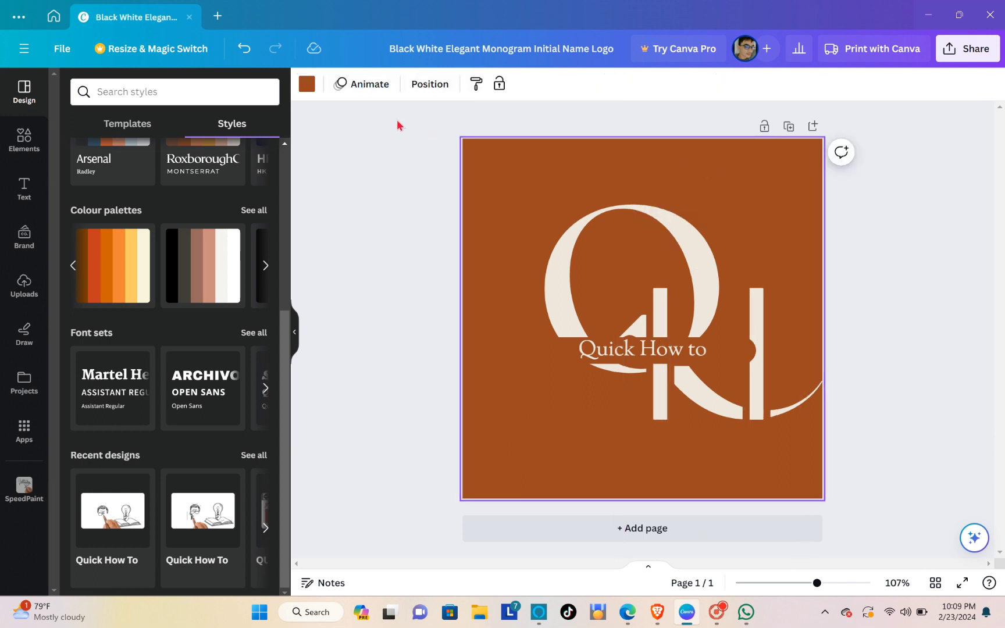
Try dark grey, medium grey and light grey as the page background colour
left_click(307, 85)
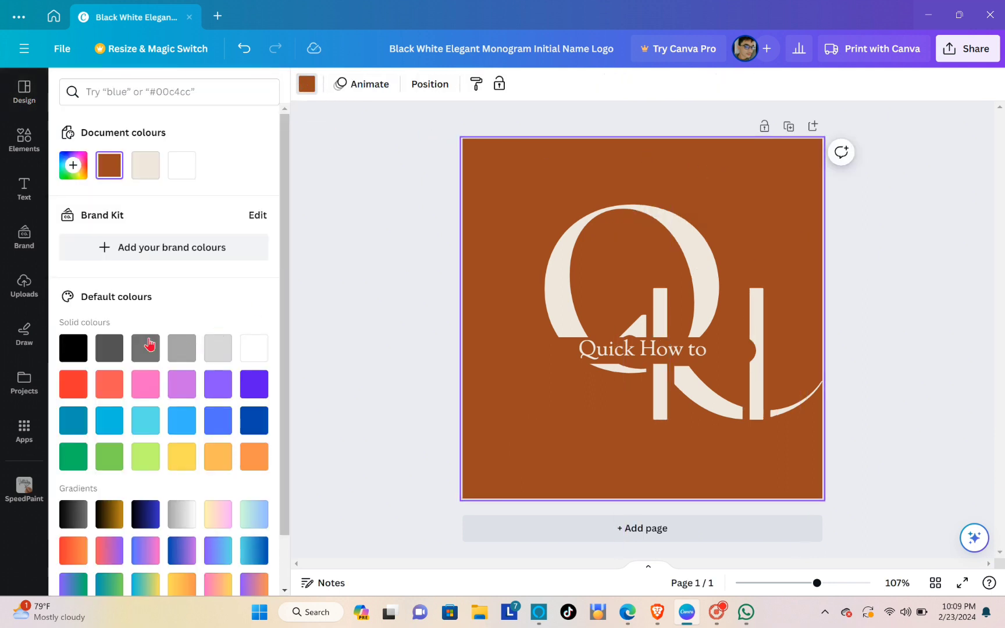
left_click(107, 345)
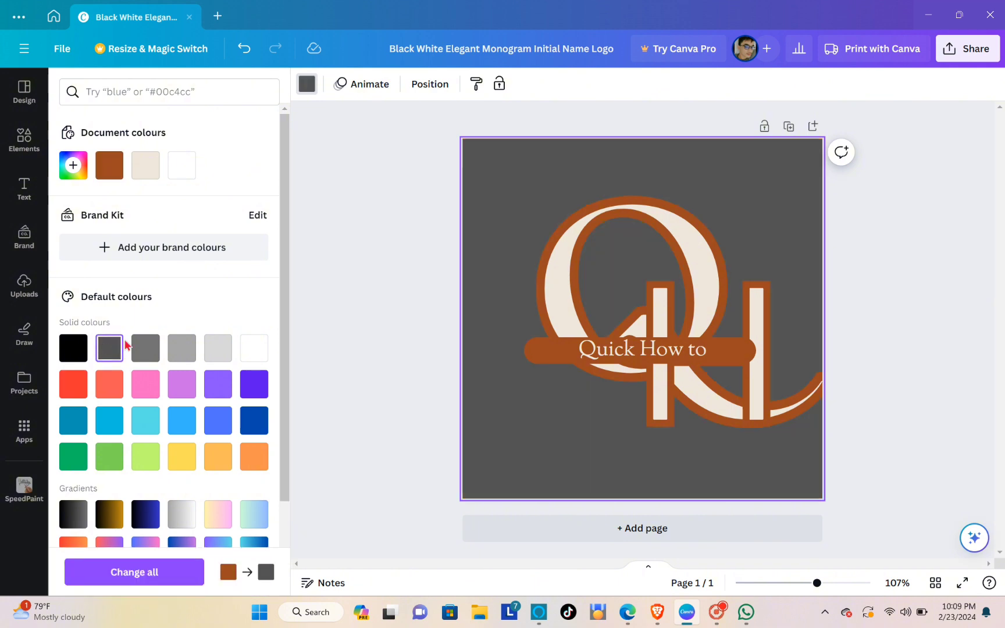
left_click(177, 356)
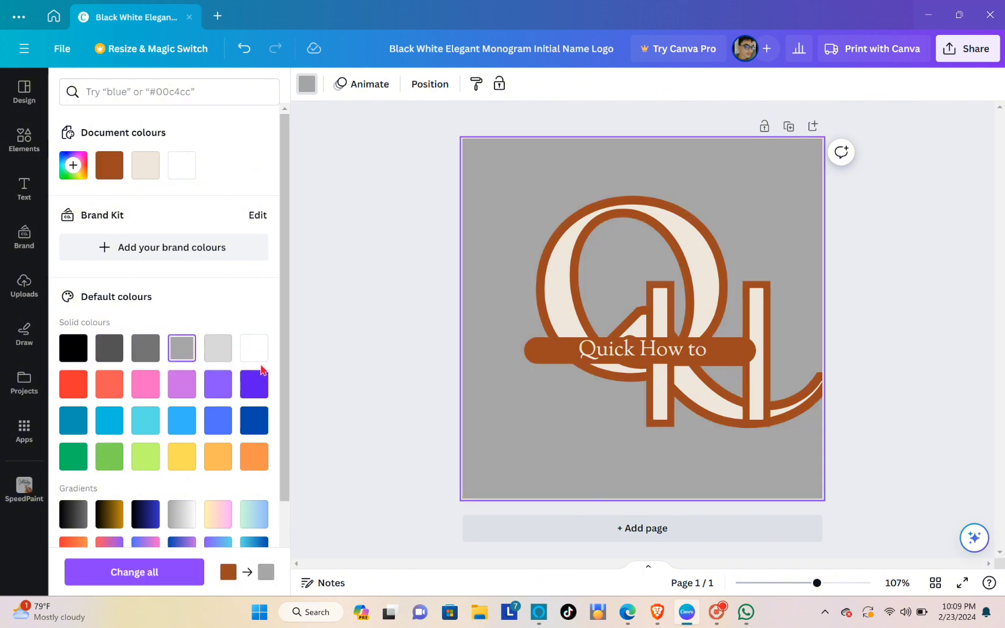
left_click(230, 359)
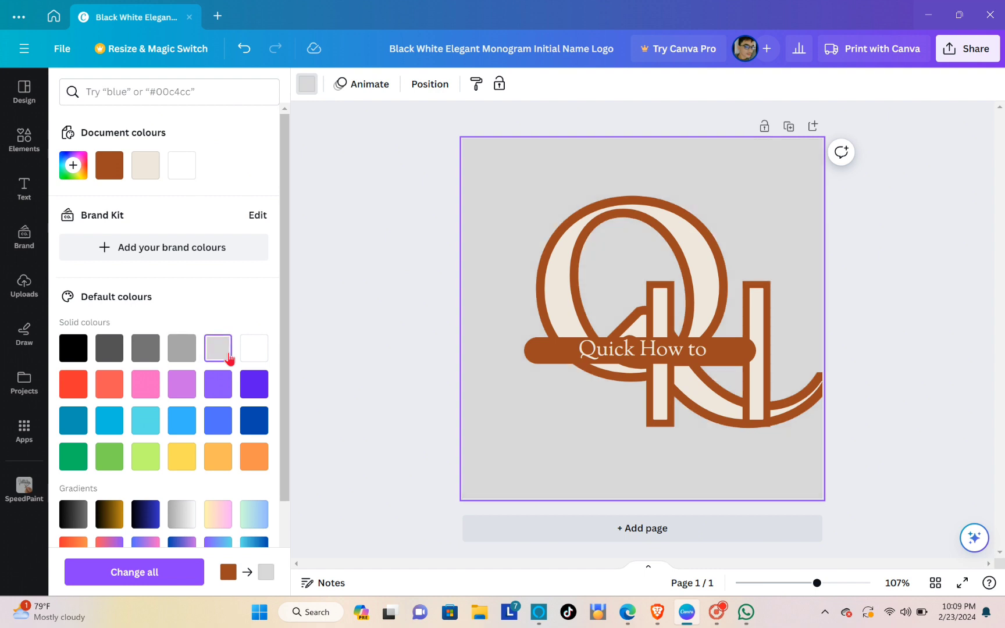
left_click(900, 304)
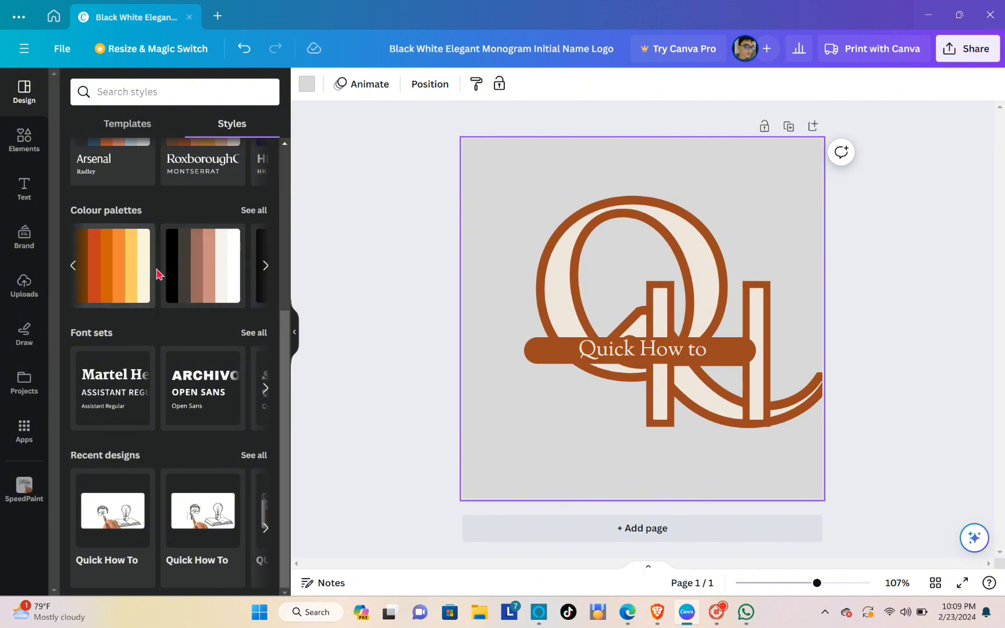
Recolour the logo with the orange palette's orange background, grey Q and H letters, and a white name
left_click(201, 268)
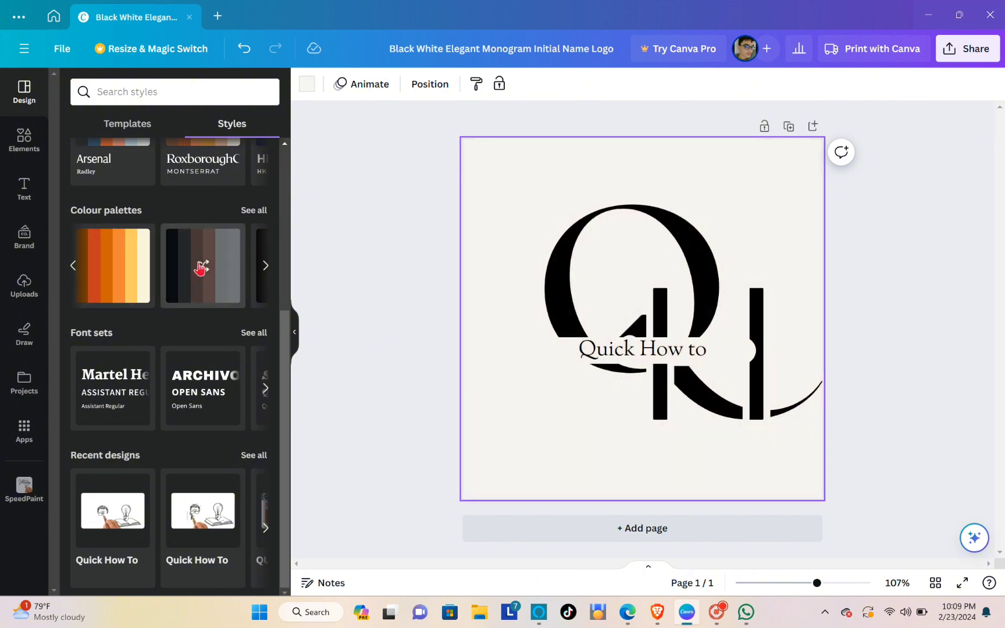
left_click(143, 277)
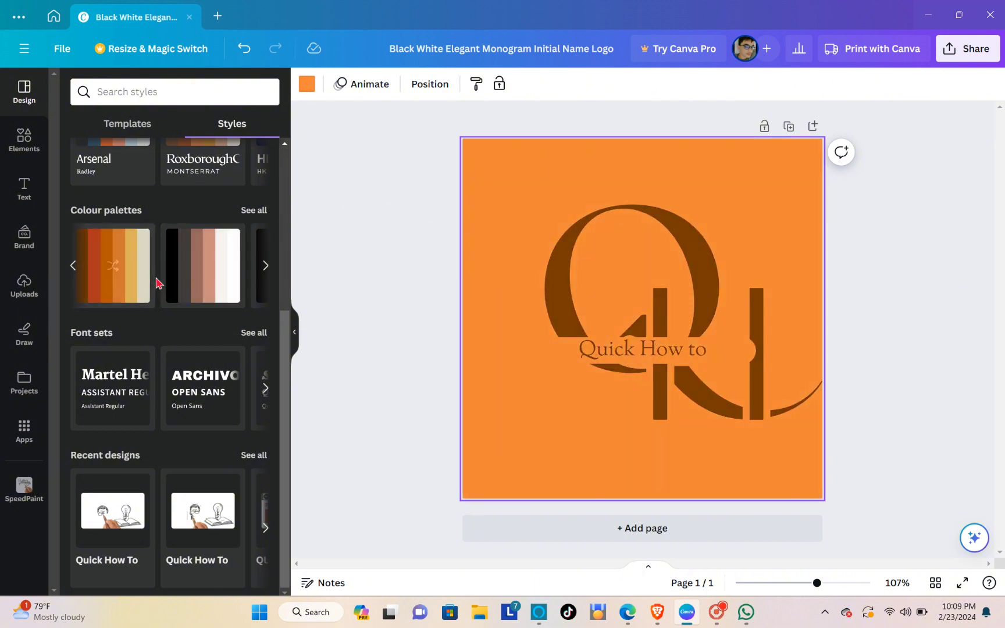
left_click(585, 349)
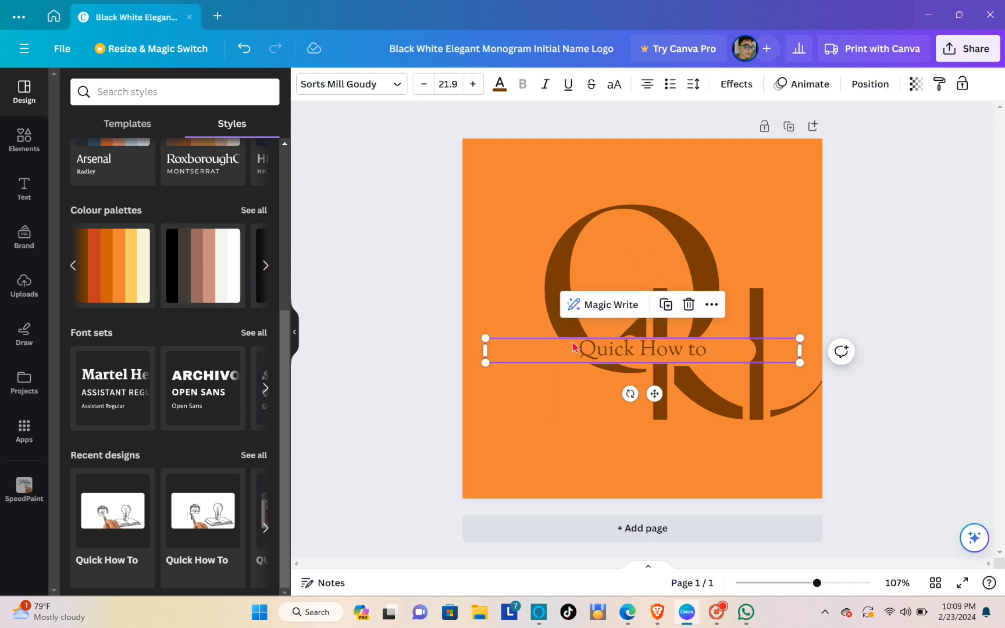
left_click(558, 249)
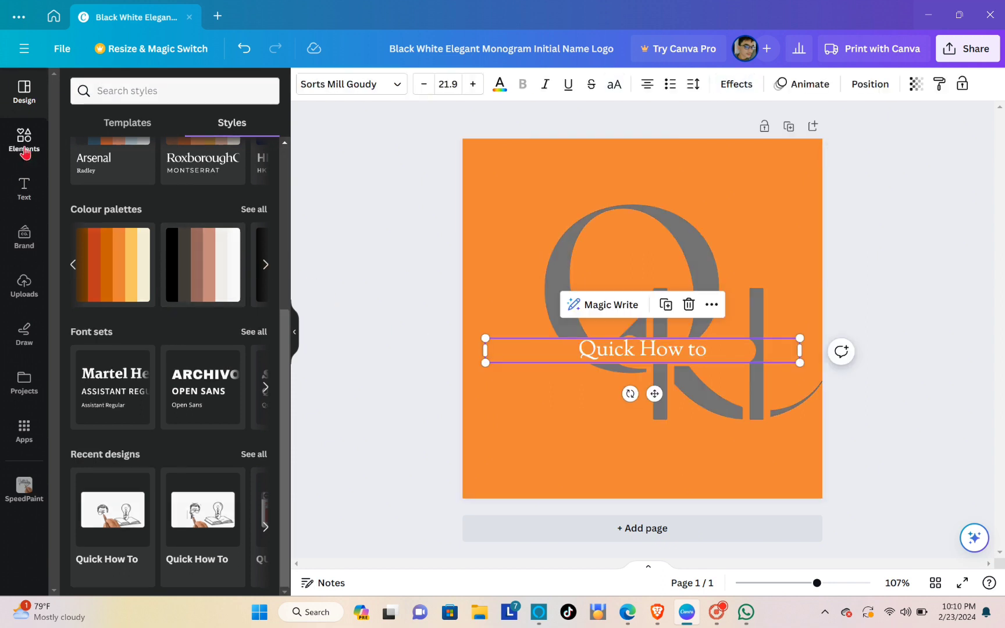
Look through the Circle elements, checking the graphics, the full results and the shapes
left_click(24, 148)
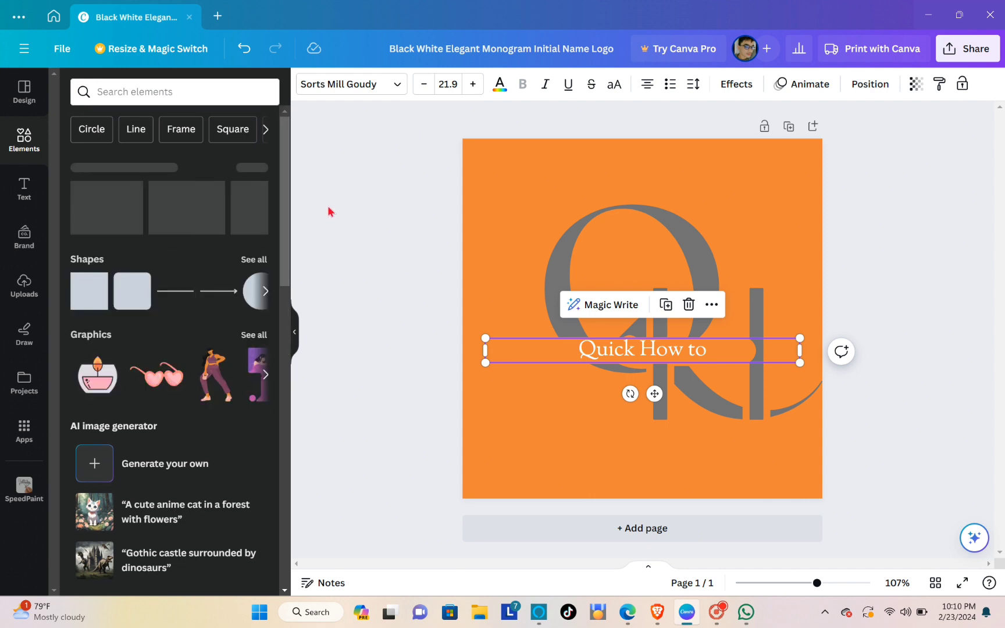
left_click(329, 212)
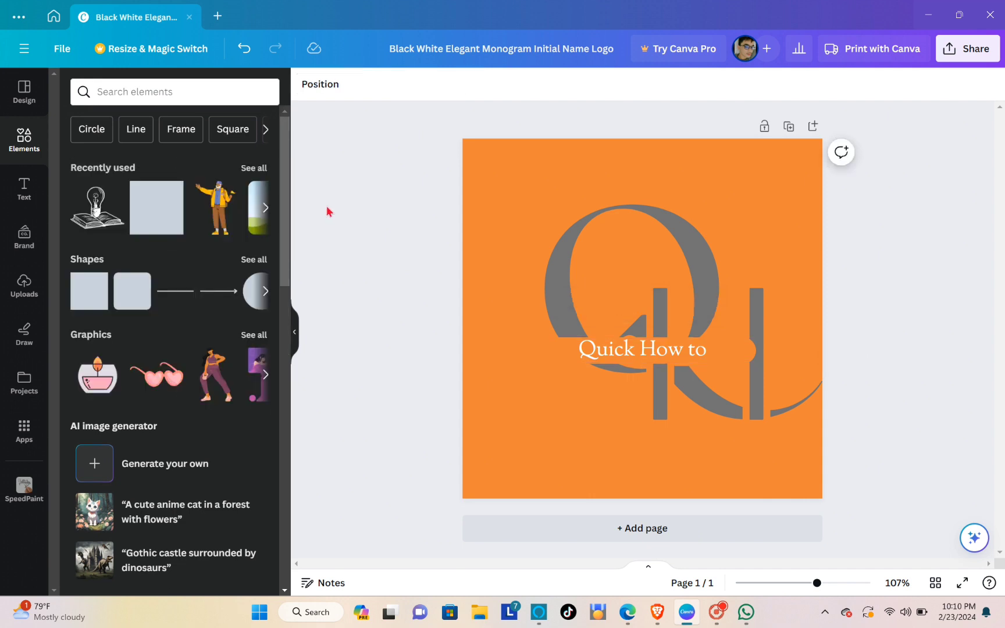
left_click(100, 135)
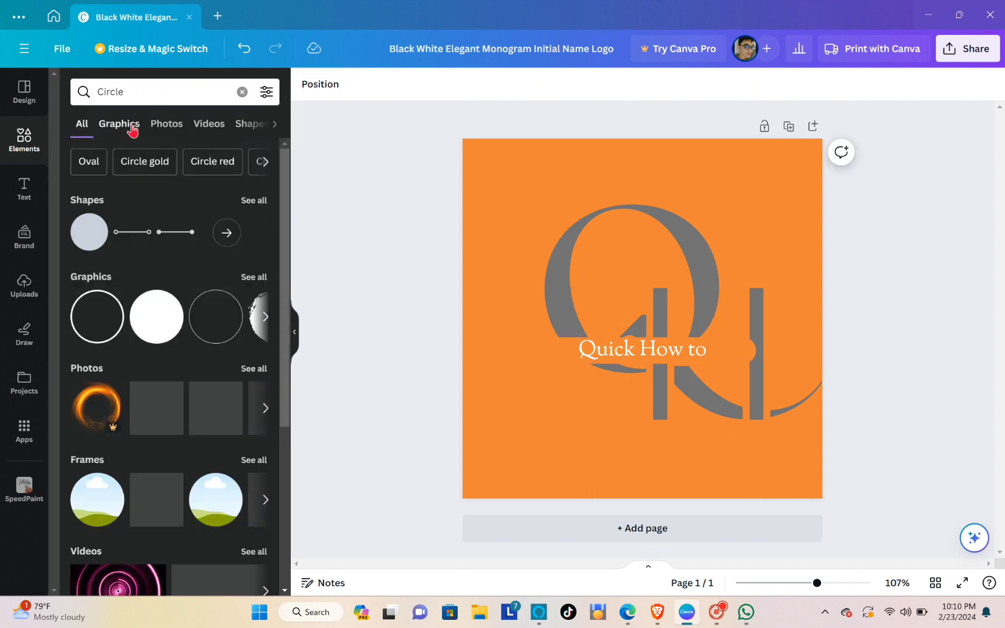
left_click(132, 126)
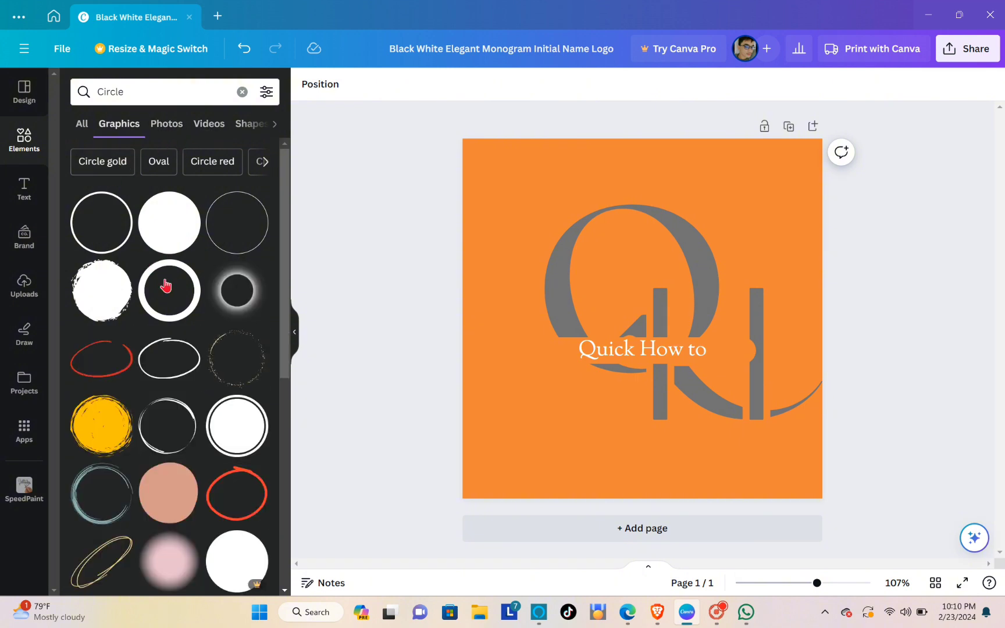
left_click(82, 125)
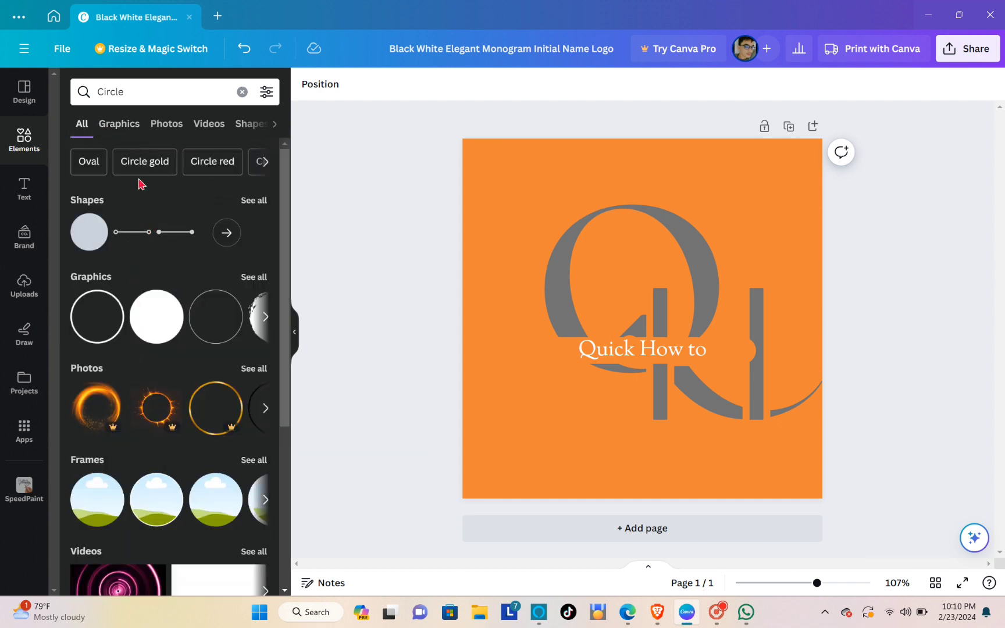
left_click(251, 127)
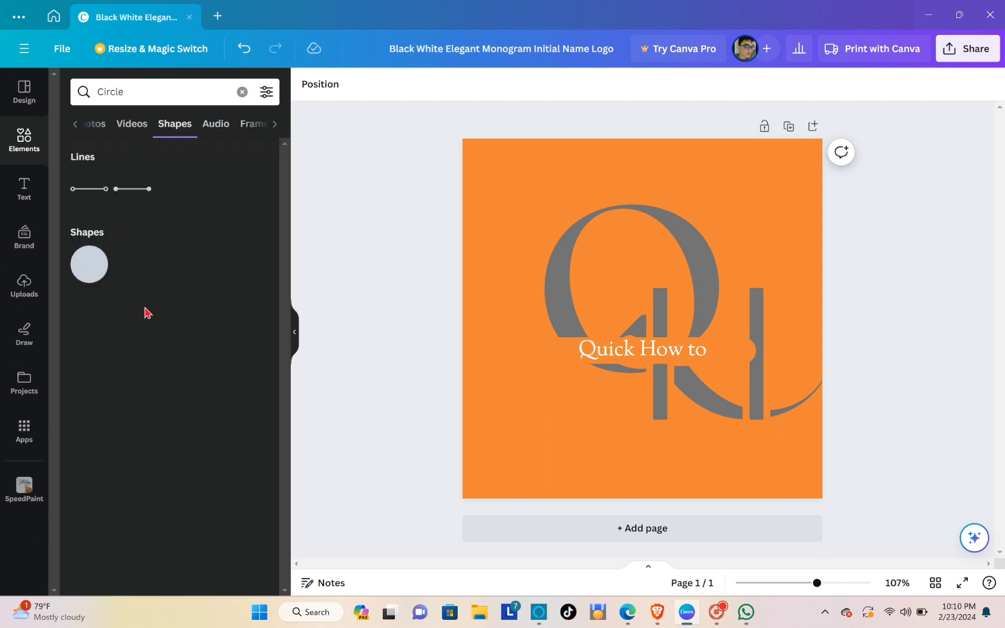
Try a line with round filled ends beneath the name, to the left of the H
left_click(138, 196)
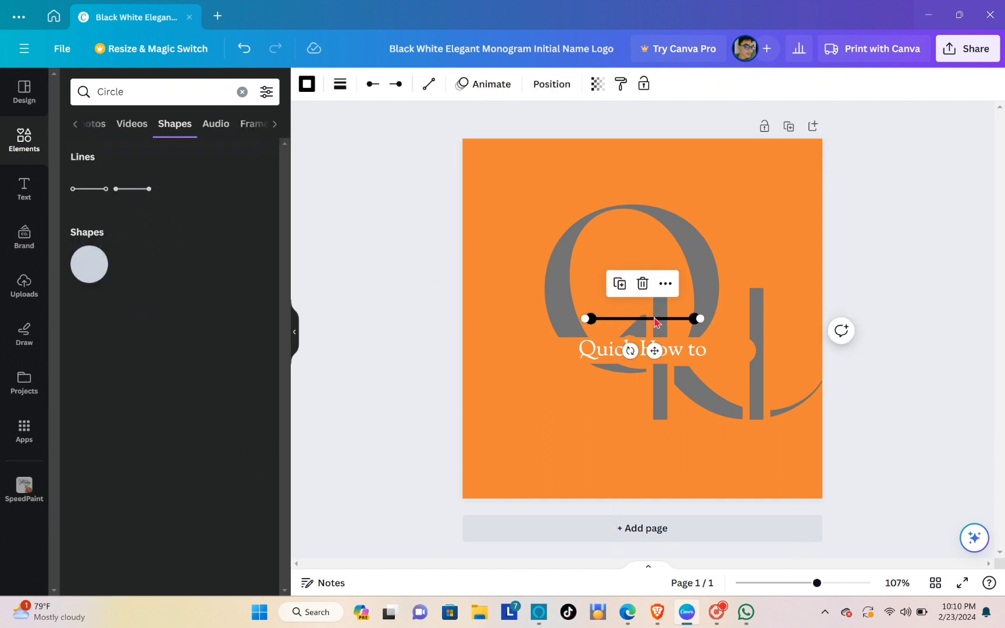
left_click_drag(651, 320, 589, 394)
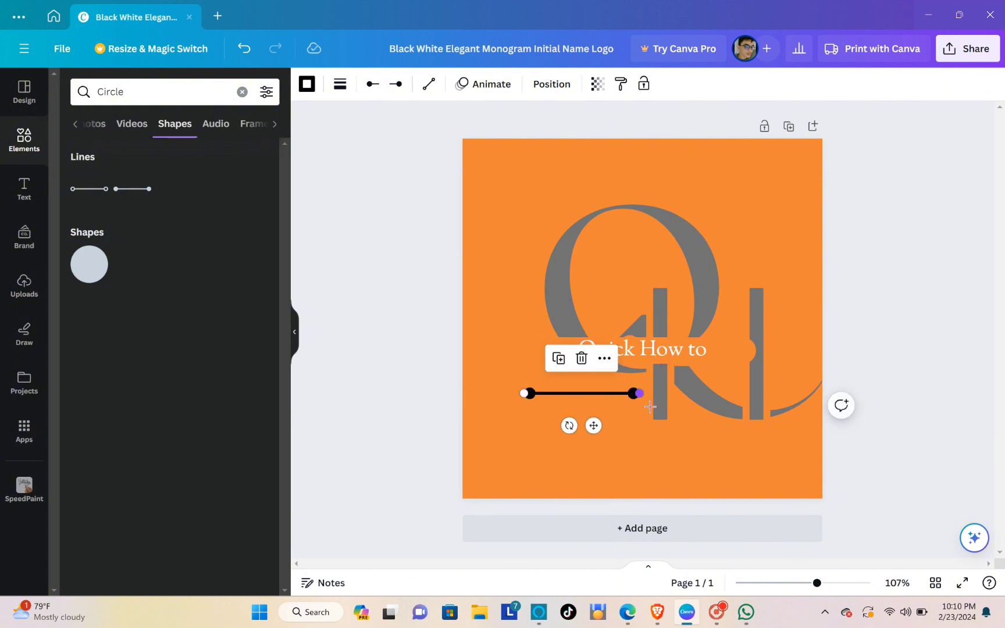
mouse_move(649, 406)
left_mouse_down()
mouse_move(727, 415)
mouse_move(743, 389)
mouse_move(766, 384)
mouse_move(641, 394)
left_mouse_up()
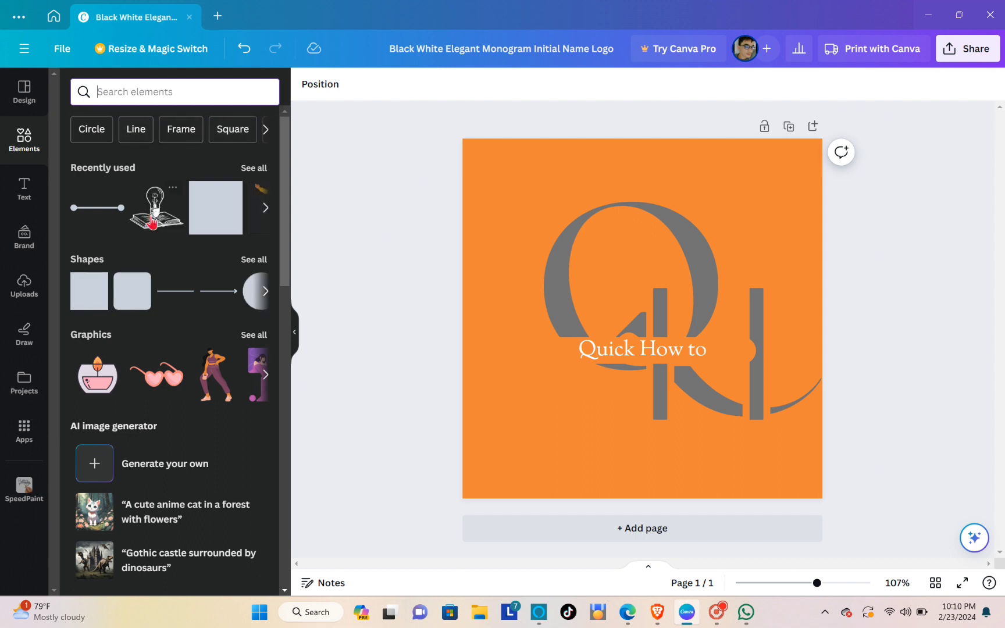
Add a plain solid line below the name and duplicate it twice to form three stacked black lines beside the H
left_click(253, 262)
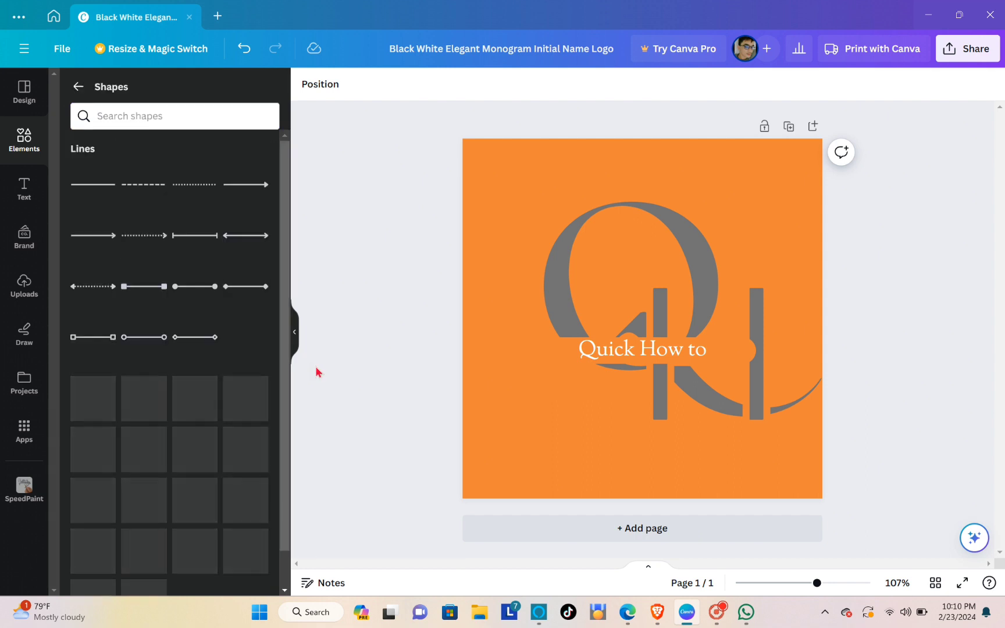
scroll(139, 372, "down", 5)
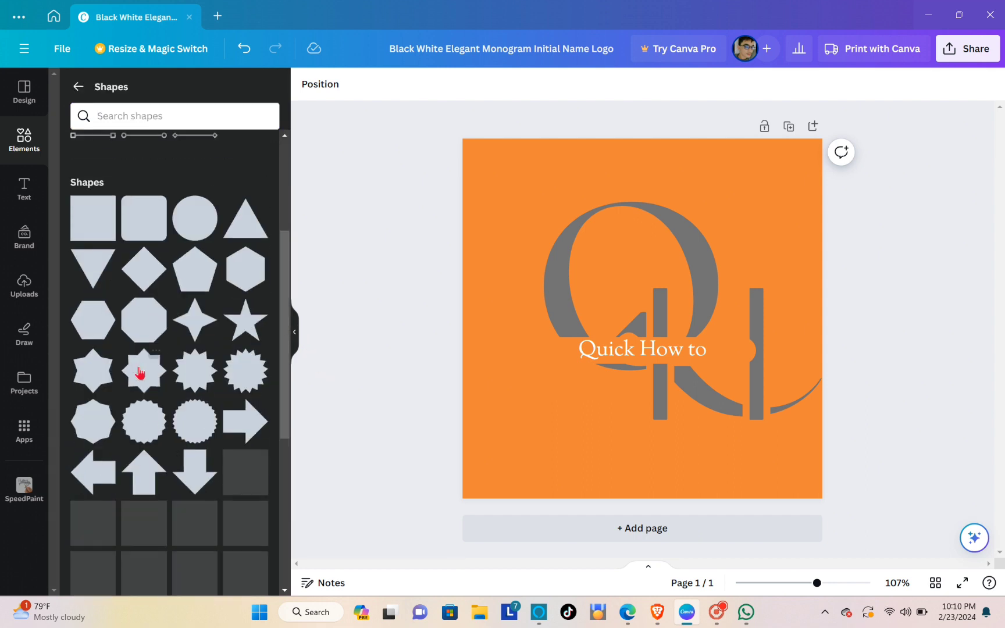
scroll(145, 361, "down", 2)
scroll(139, 343, "up", 7)
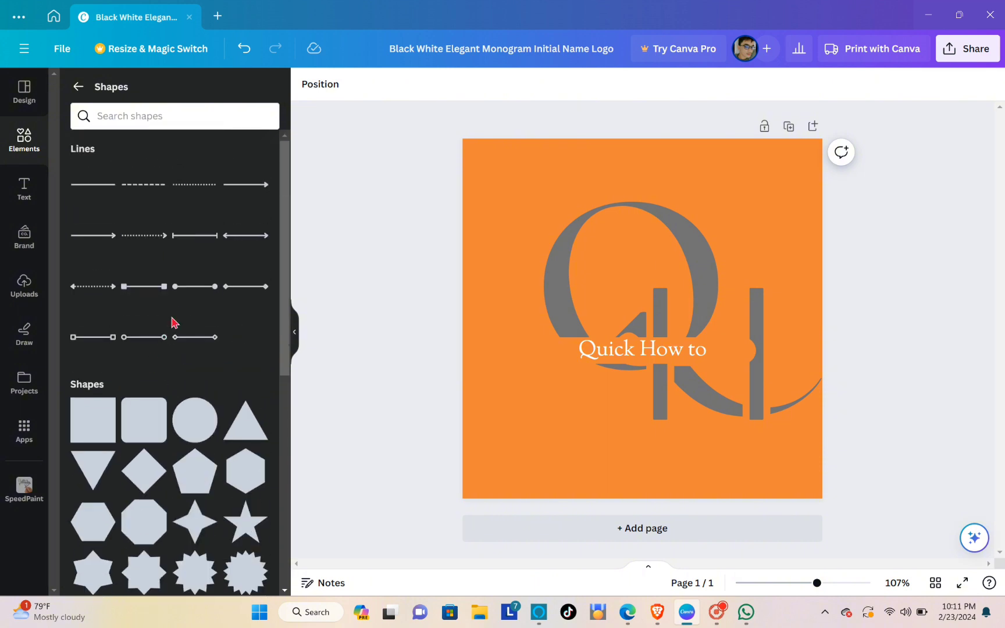
left_click(93, 184)
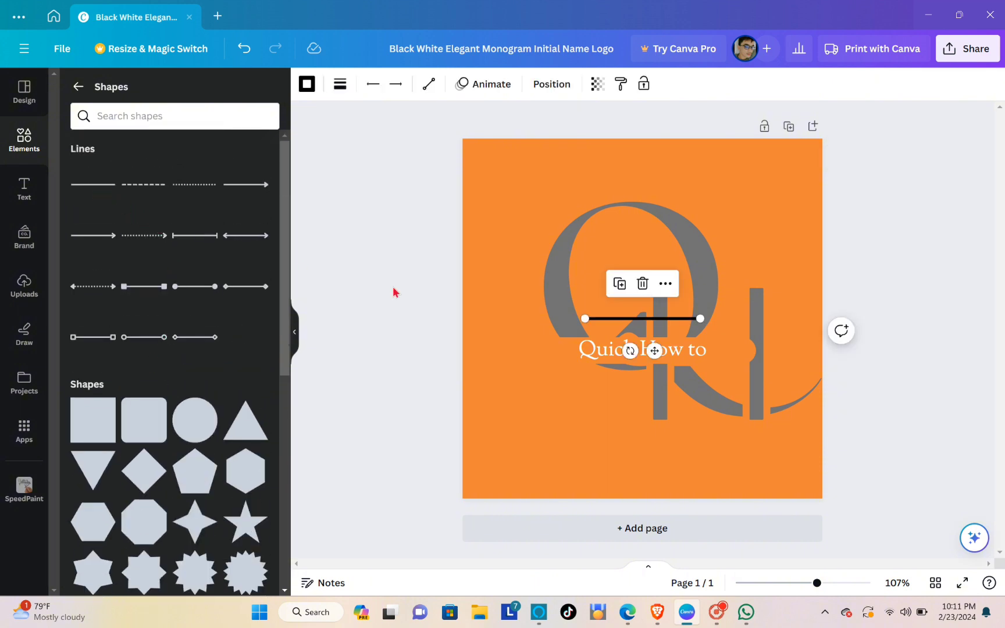
left_click_drag(636, 324, 593, 397)
left_click(580, 343)
left_click(581, 356)
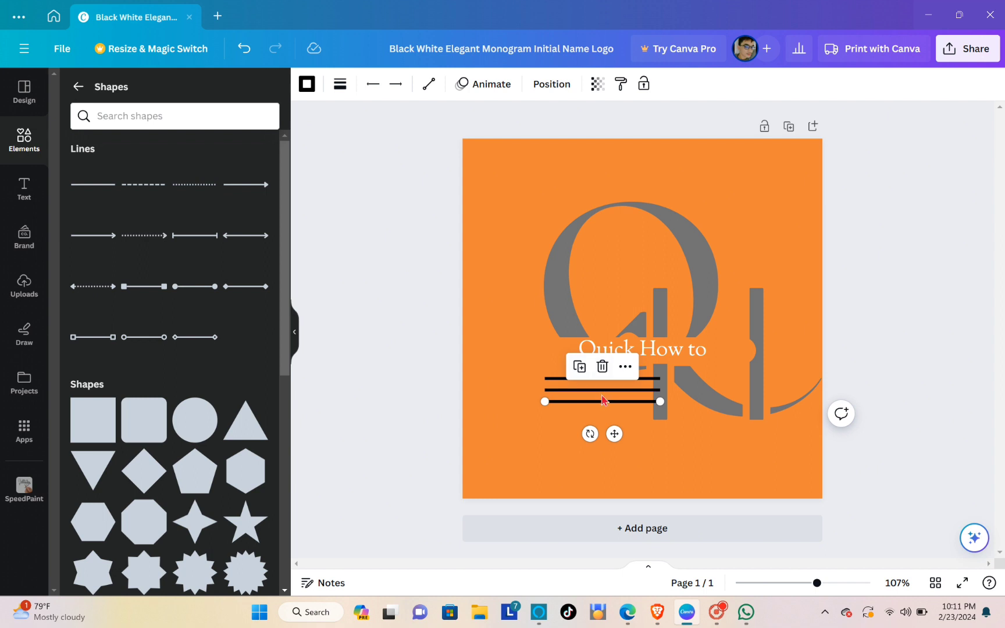
left_click(675, 442)
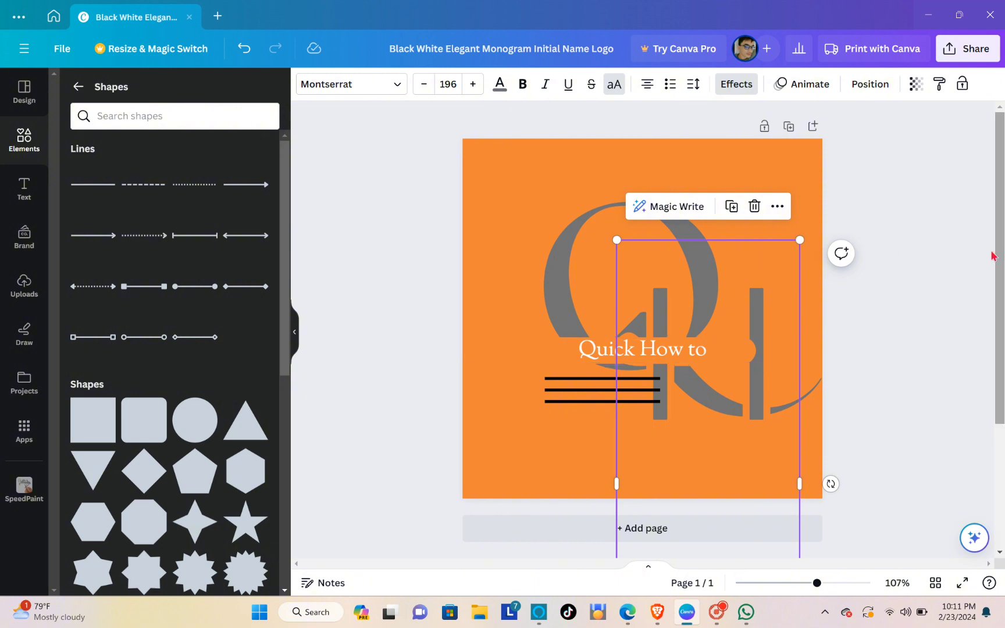
Look through the Brand Kit's categories, from logos, colours and fonts down to graphics and icons
left_click(418, 224)
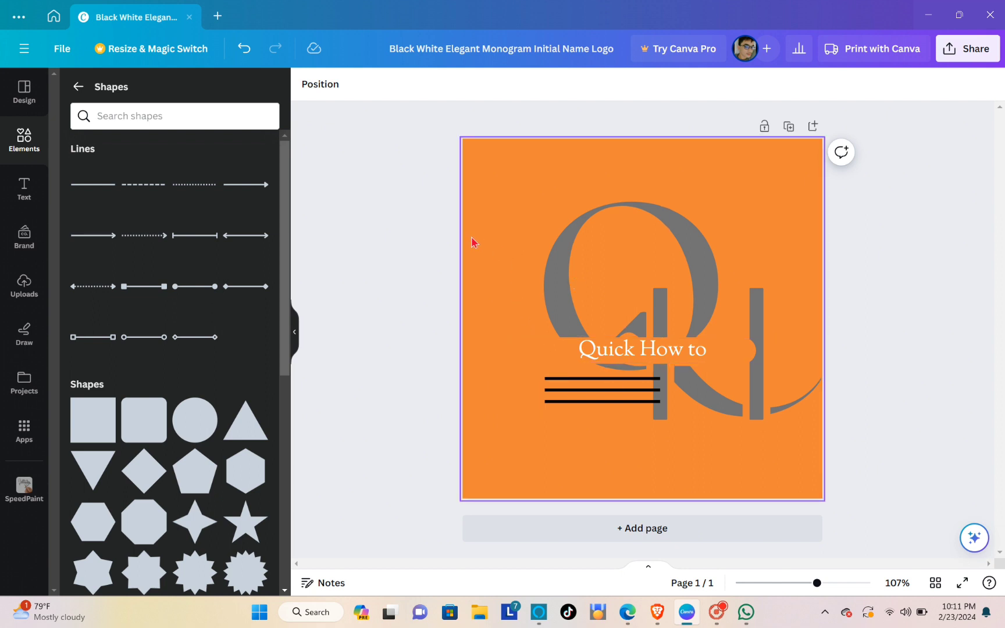
left_click(25, 235)
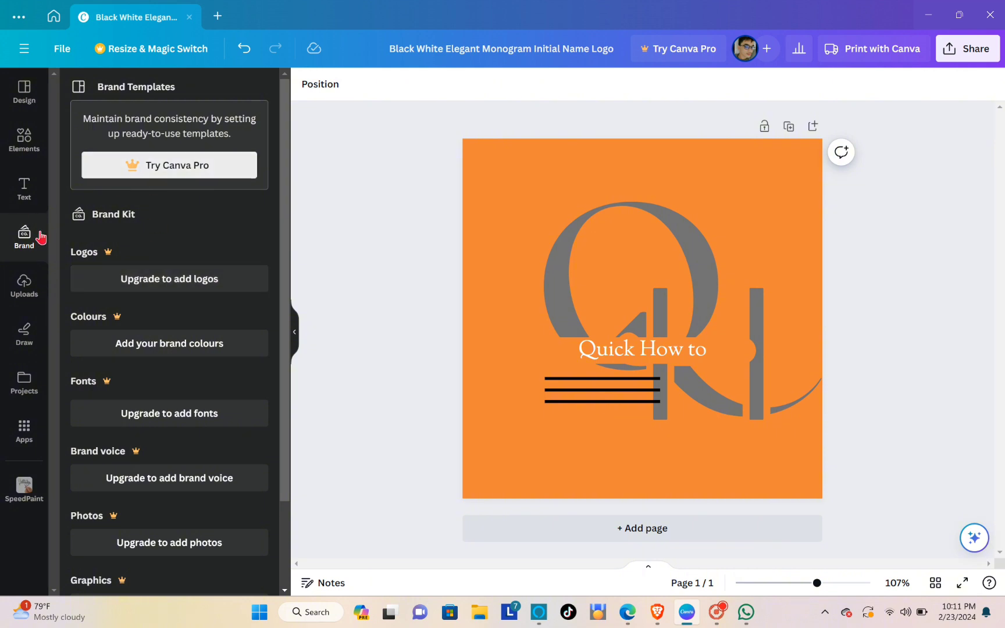
scroll(129, 320, "down", 2)
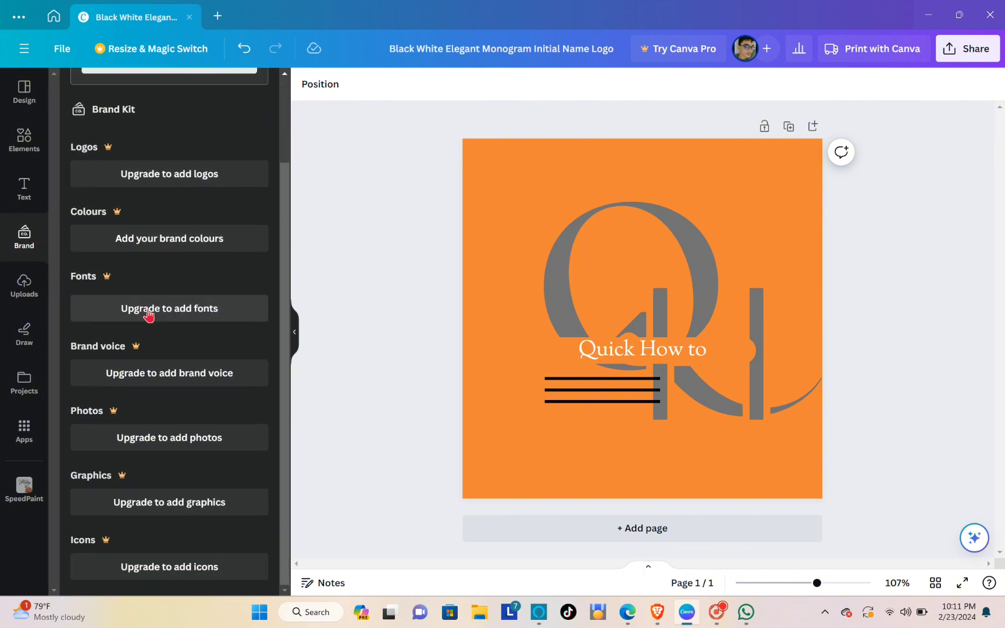
scroll(182, 293, "up", 2)
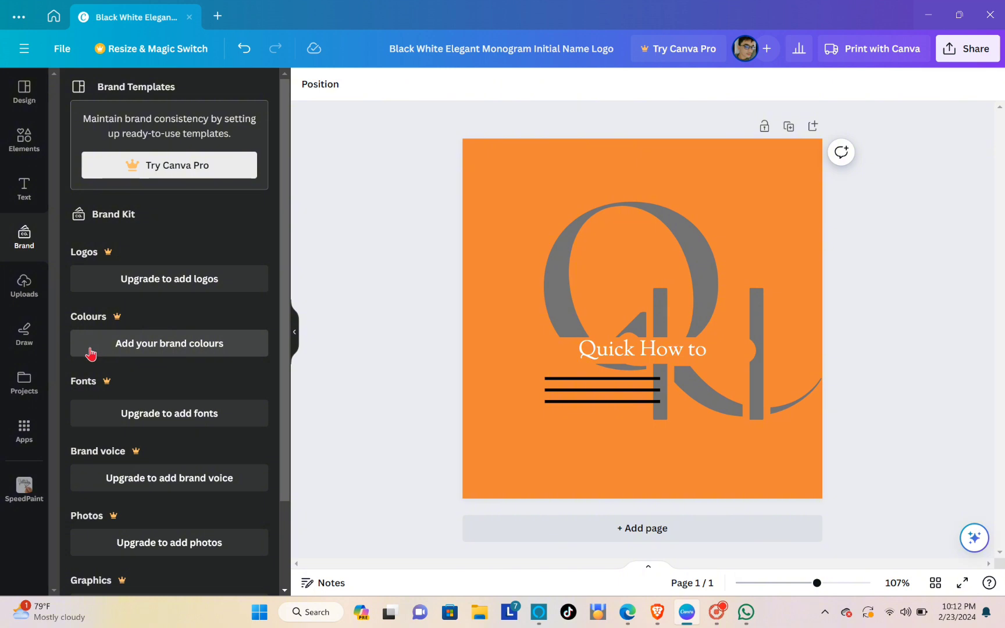
Browse the text styles and font combinations, try adding a body text box over the logo, and undo it
left_click(29, 189)
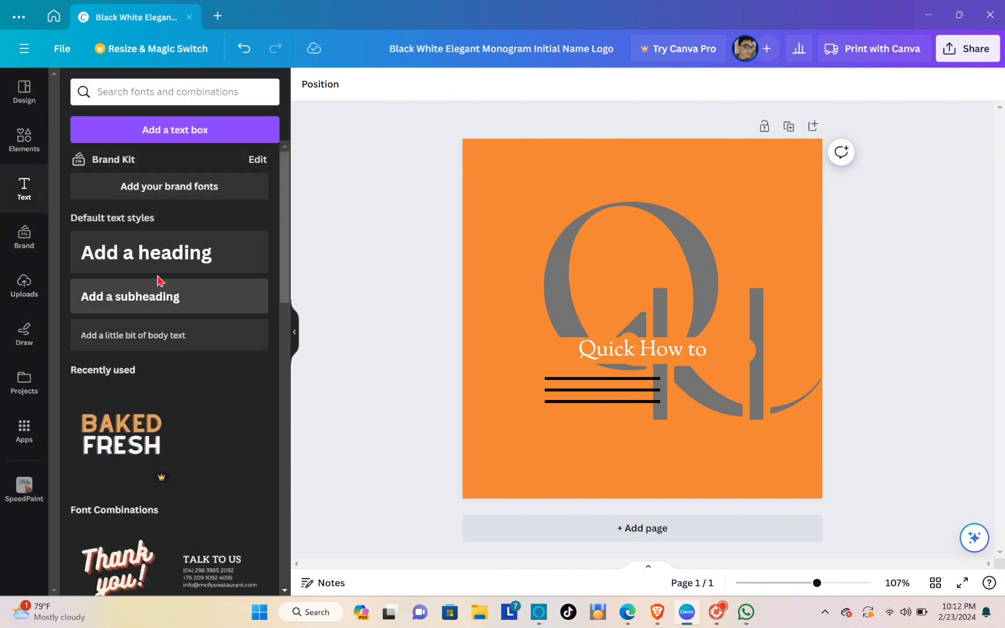
scroll(162, 353, "down", 5)
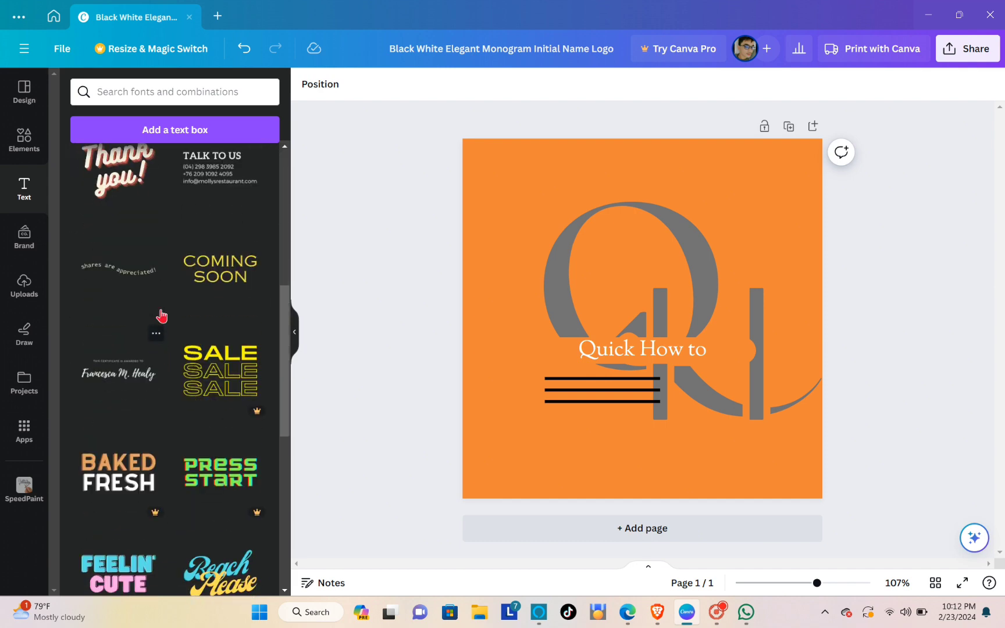
scroll(156, 284, "up", 5)
left_click(150, 269)
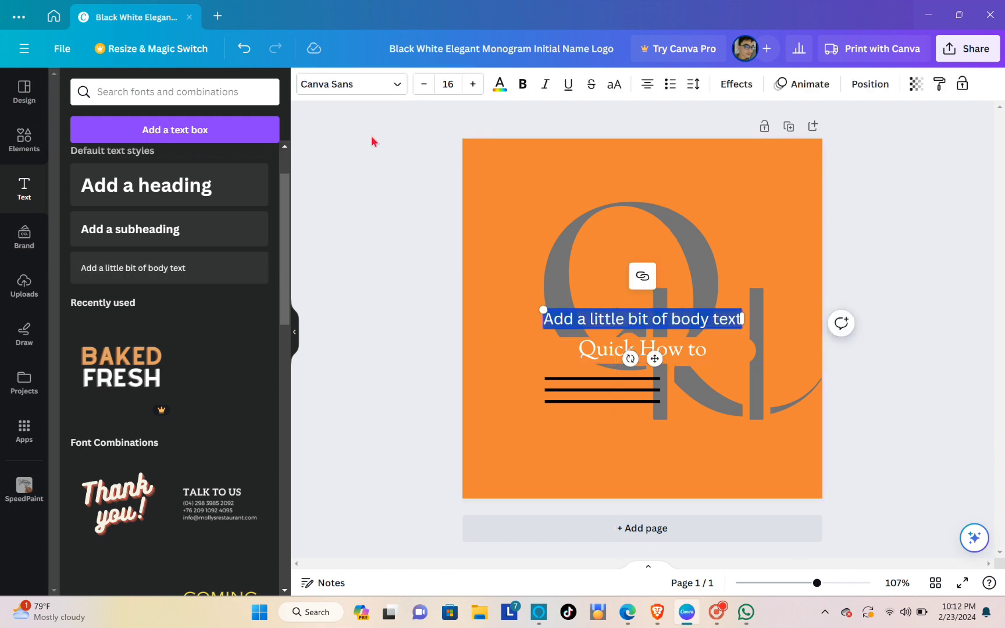
left_click(244, 49)
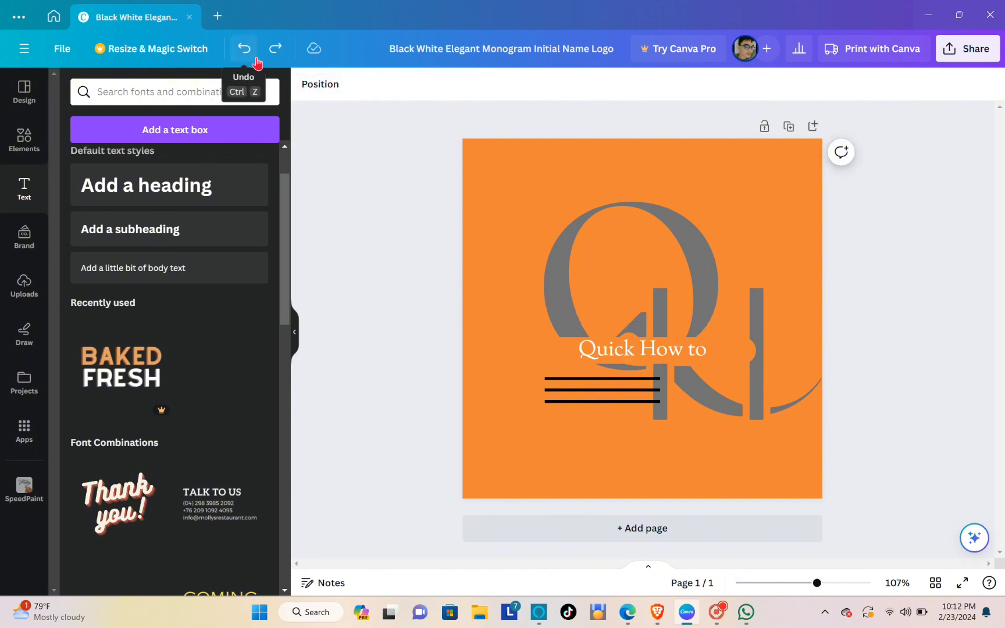
left_click(661, 349)
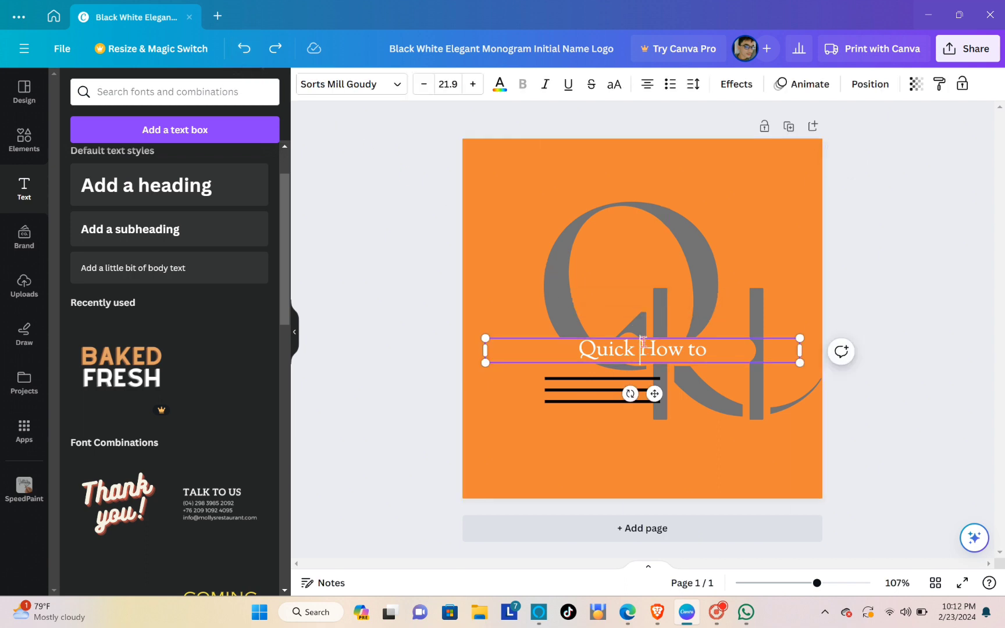
left_click(502, 280)
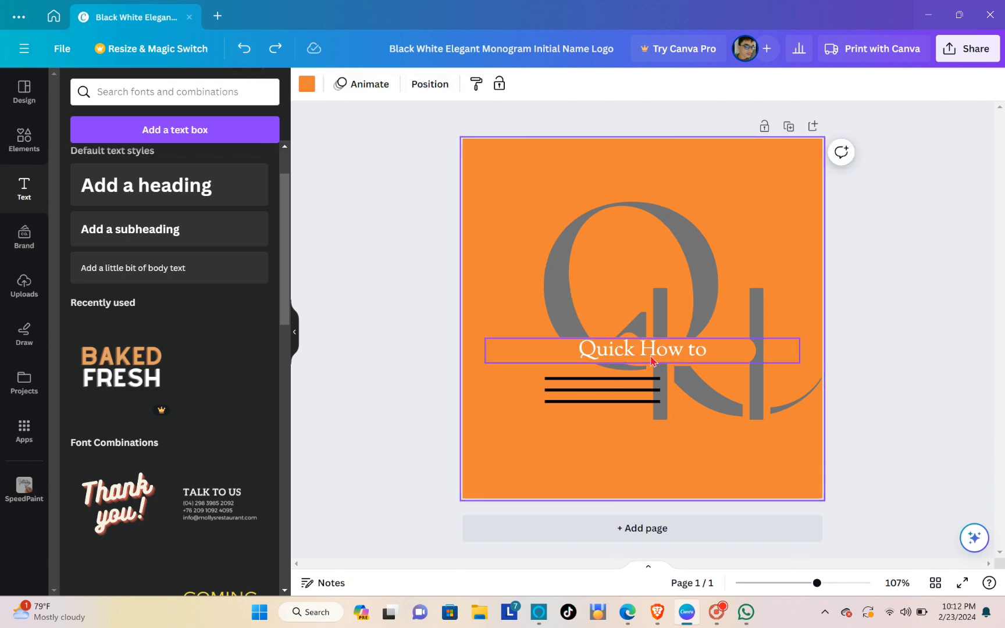
left_click(654, 358)
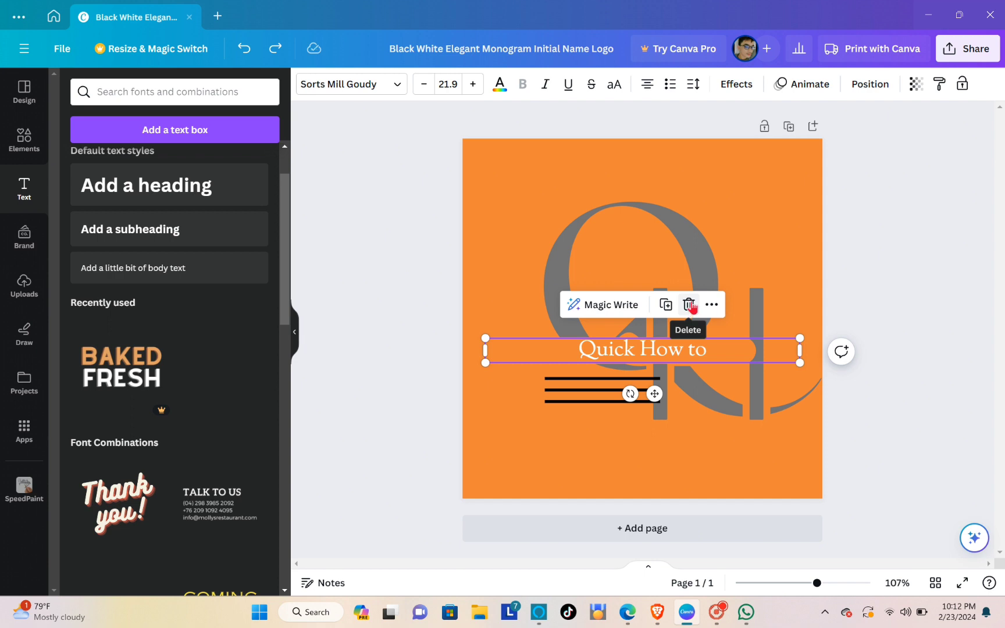
left_click(907, 243)
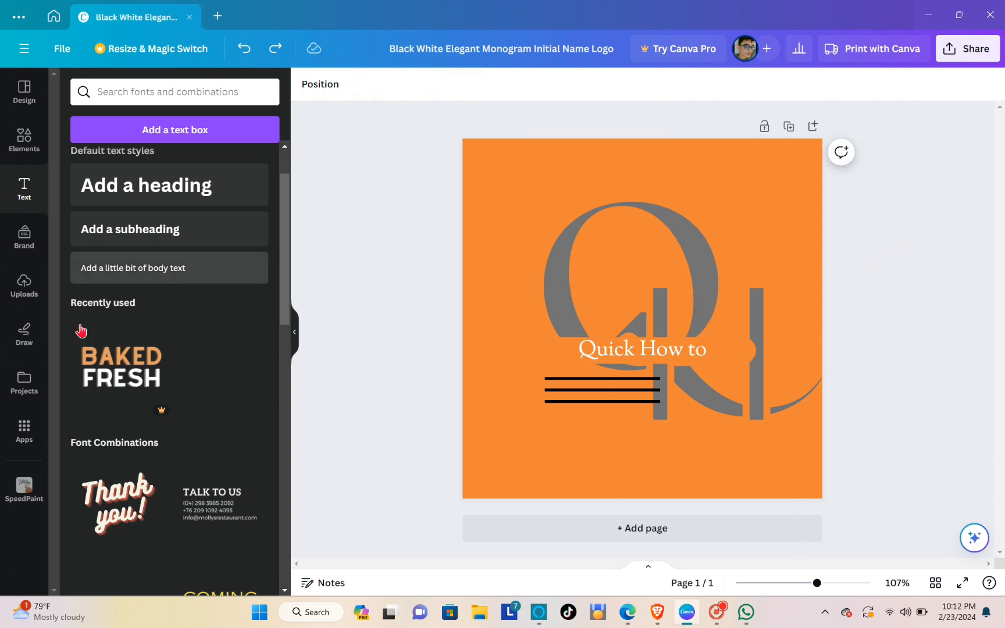
Draw several small red marker dots freehand inside the upper part of the Q
left_click(26, 331)
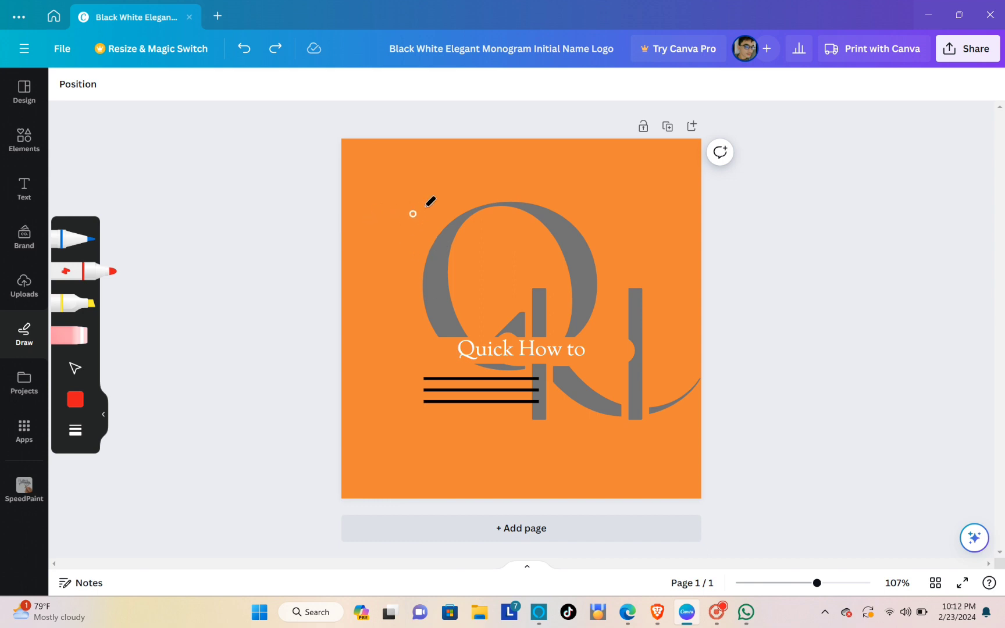
left_click(478, 256)
Download the logo as a PNG and save it in the Downloads folder under the suggested file name
left_click(974, 53)
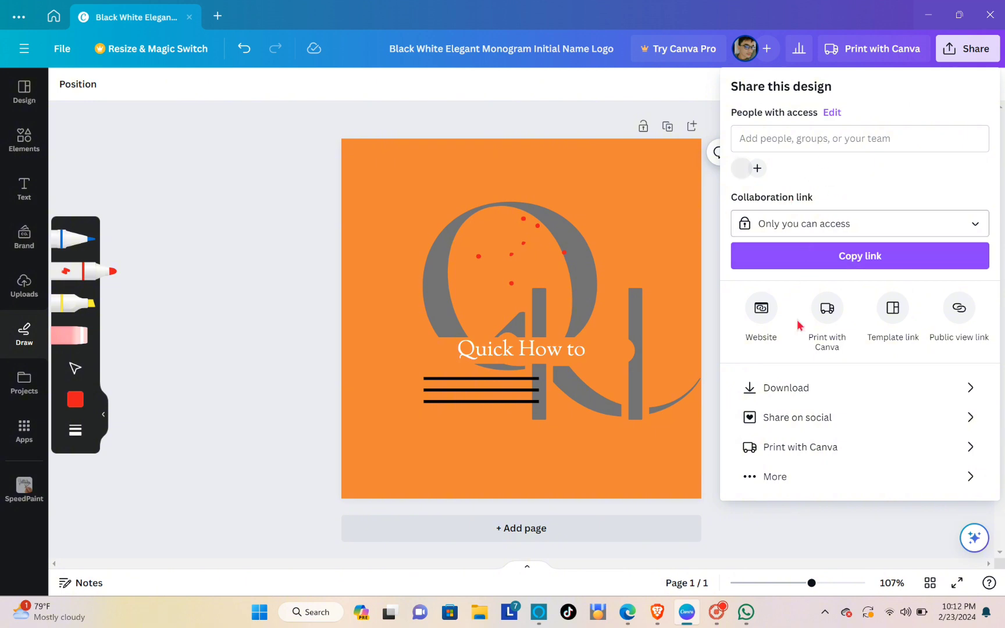
left_click(804, 391)
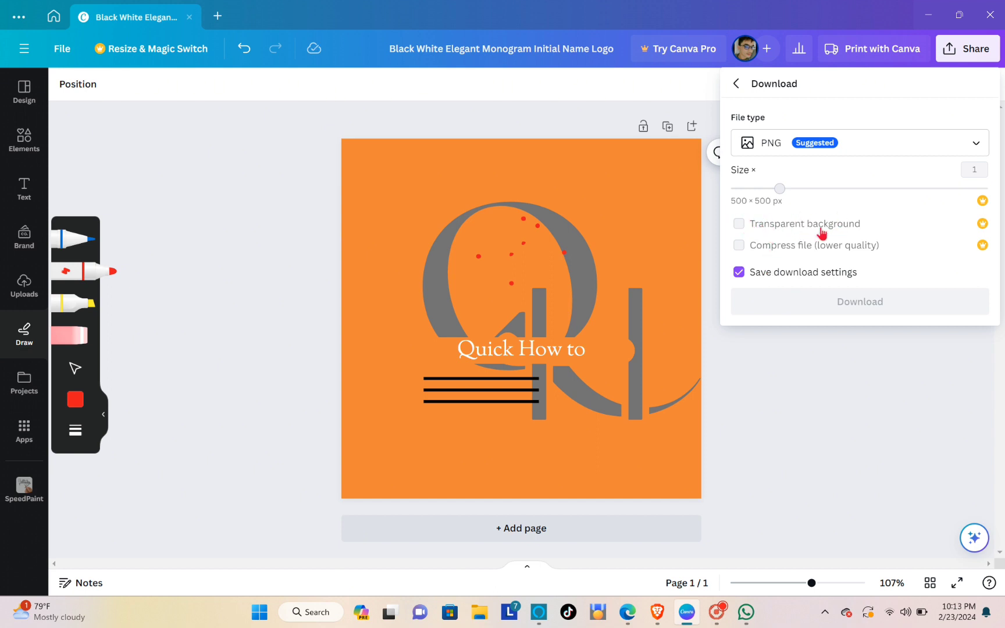
left_click(849, 146)
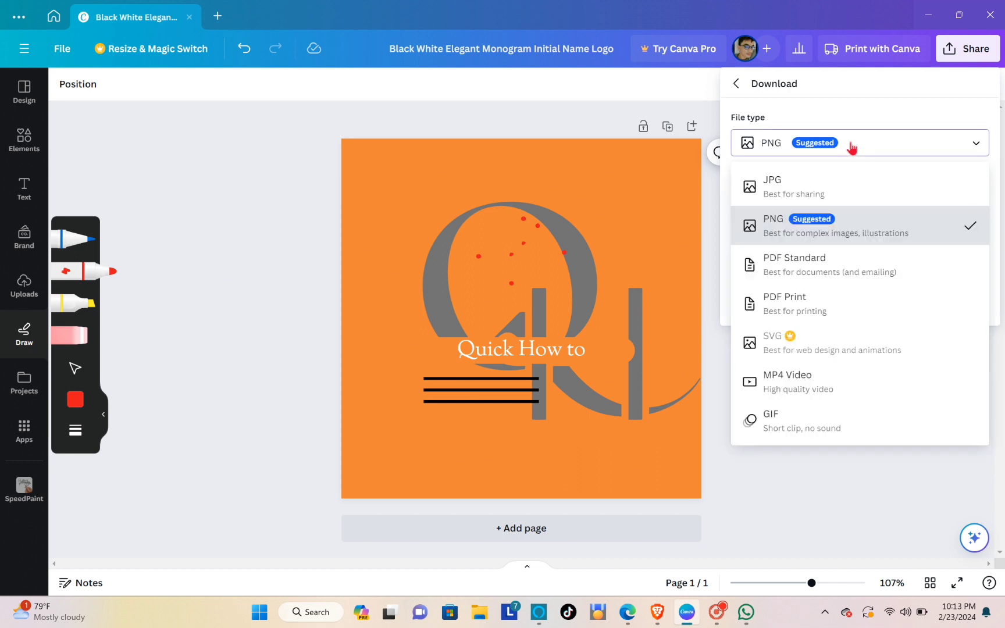
left_click(869, 227)
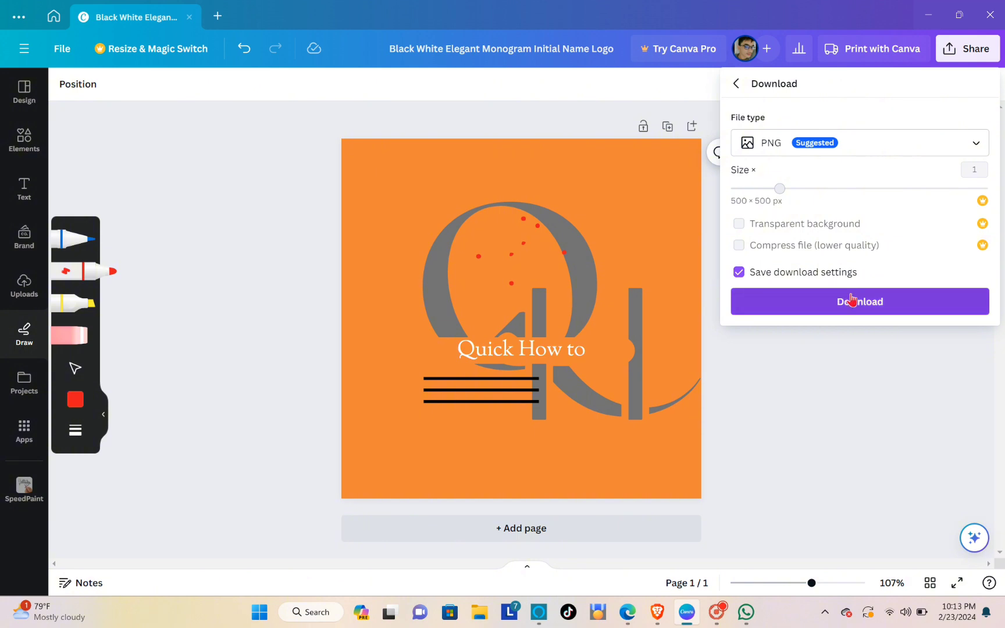
left_click(871, 308)
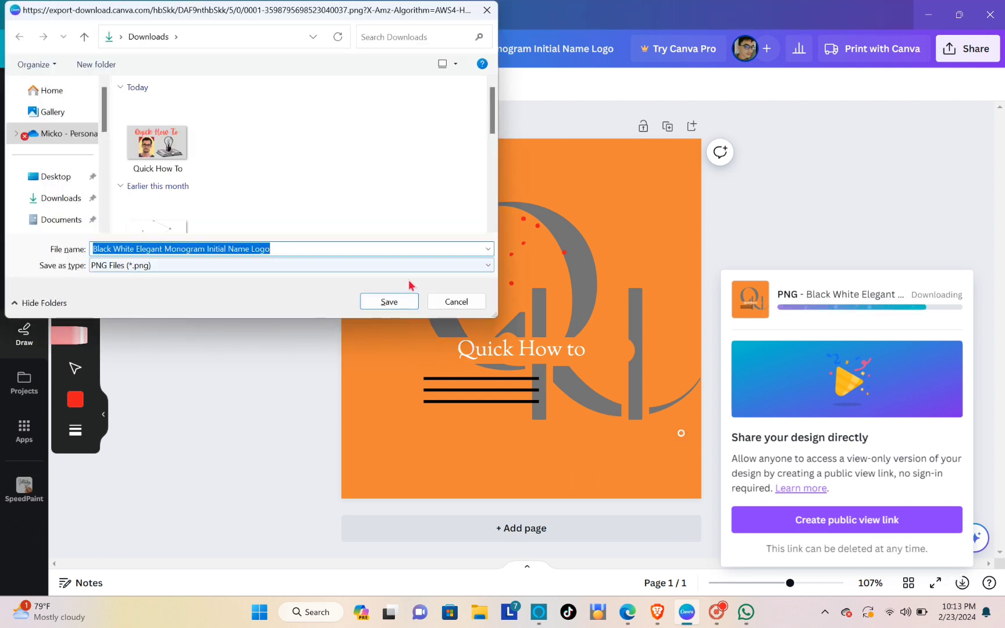
left_click(388, 306)
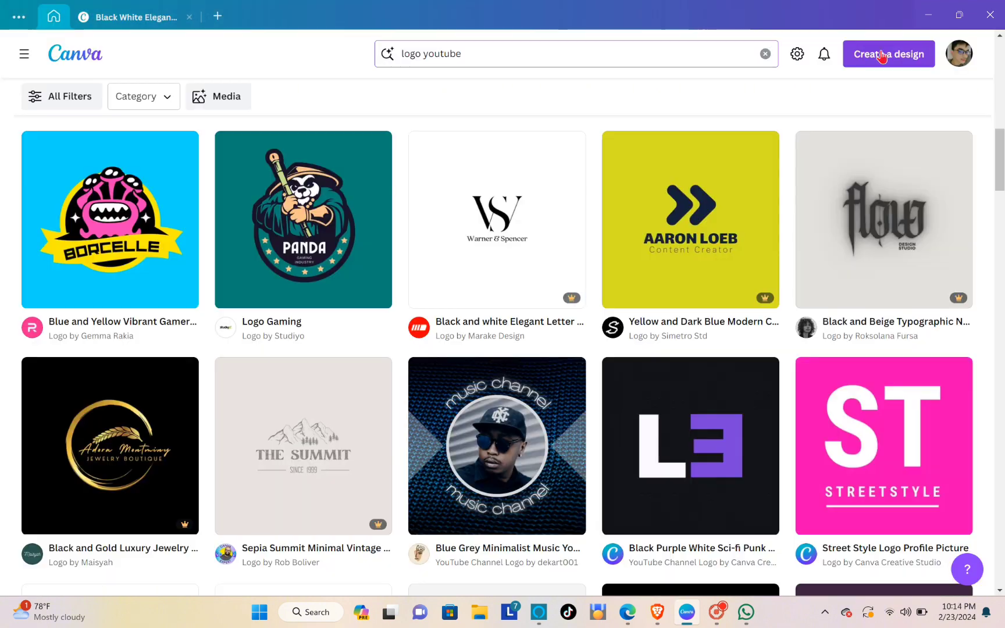
Import the Black White Elegant Monogram Initial Name Logo file from Downloads as new media and add it to a template
left_click(880, 62)
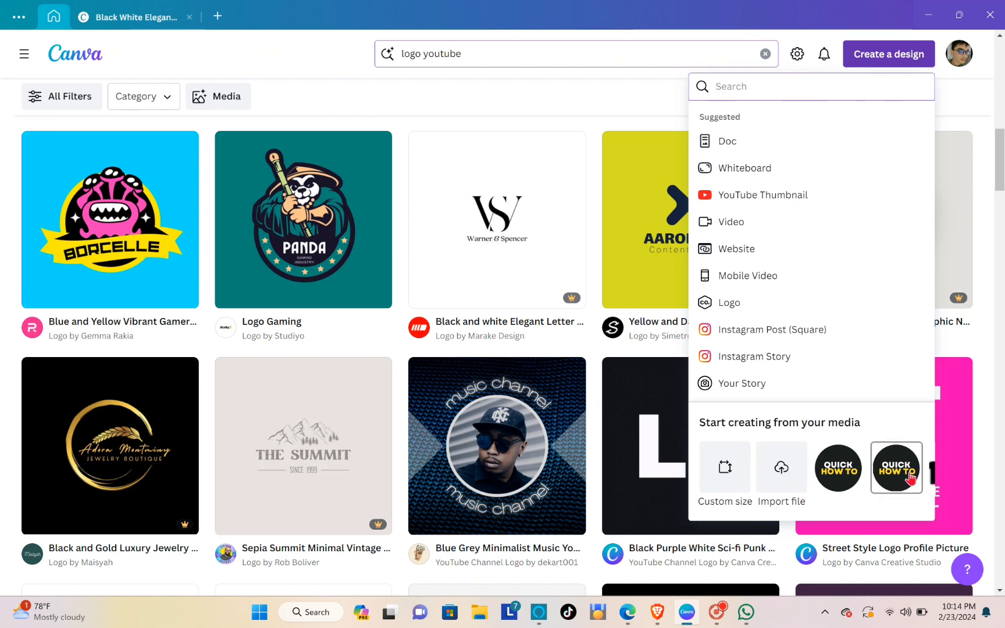
scroll(908, 472, "right", 10)
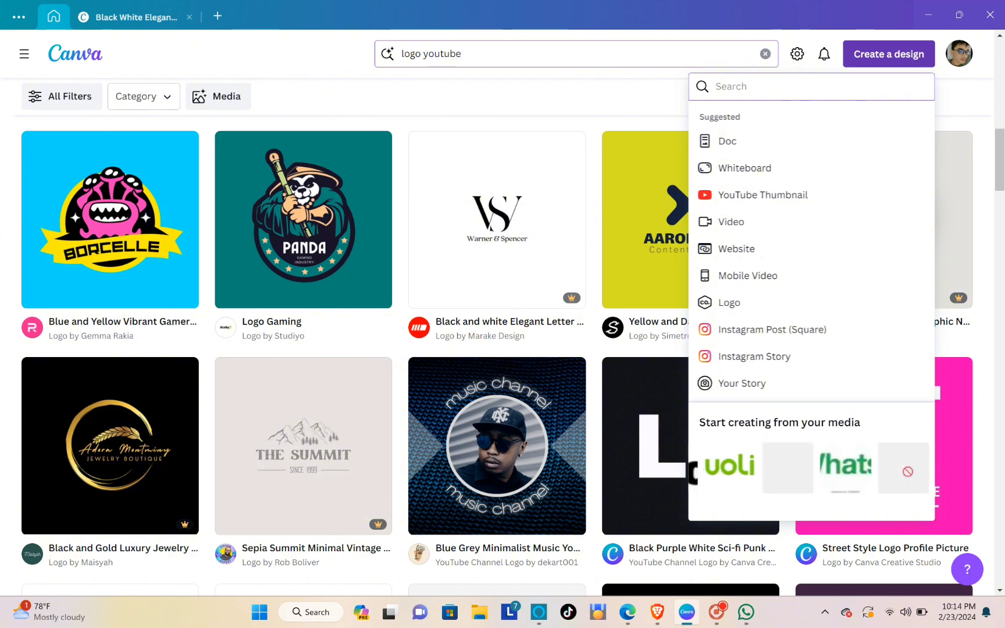
scroll(908, 472, "left", 10)
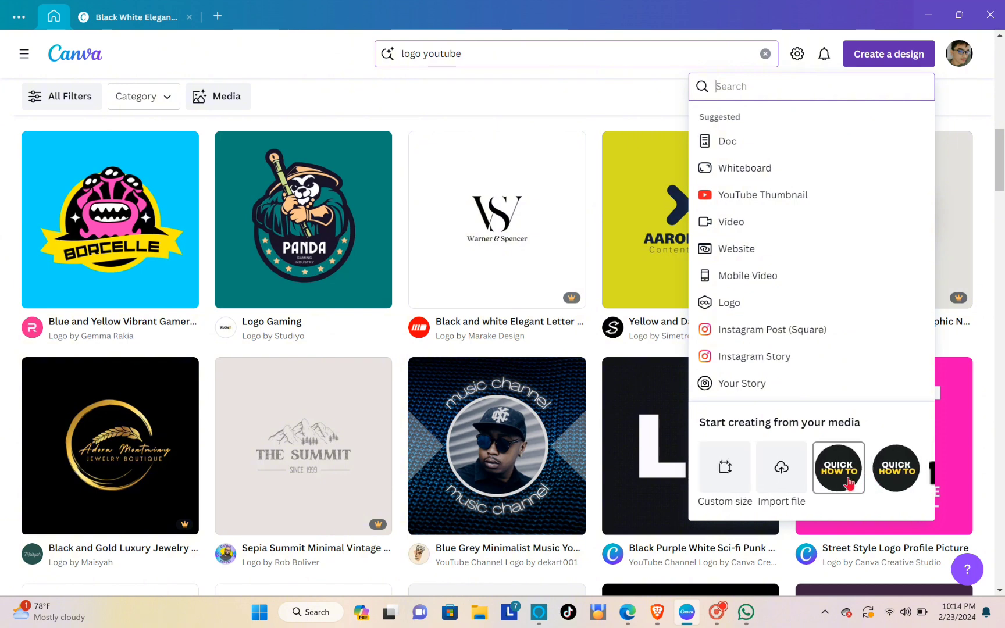
left_click(782, 474)
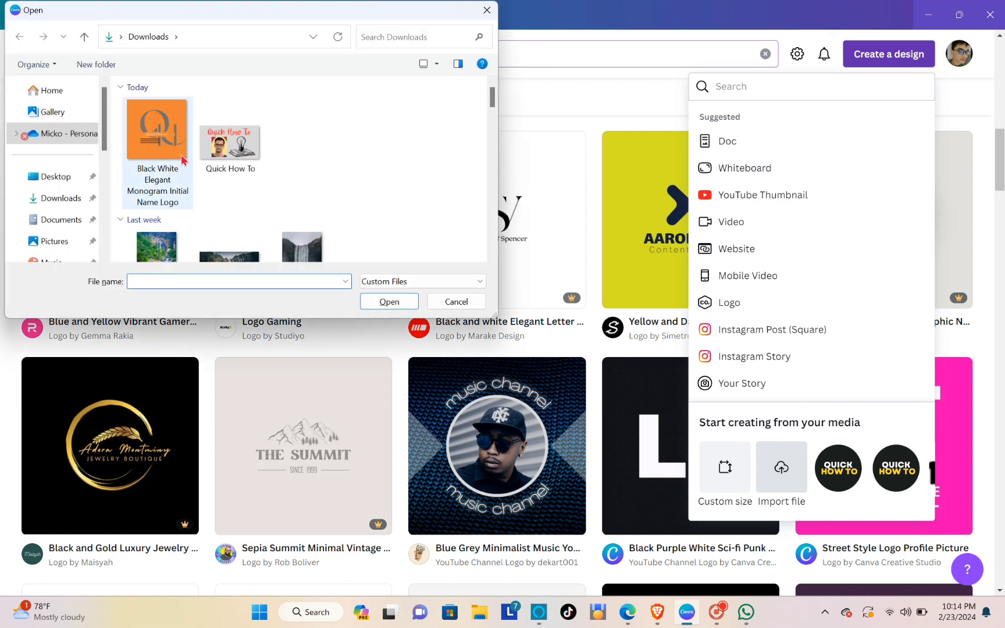
left_click(154, 138)
left_click(390, 301)
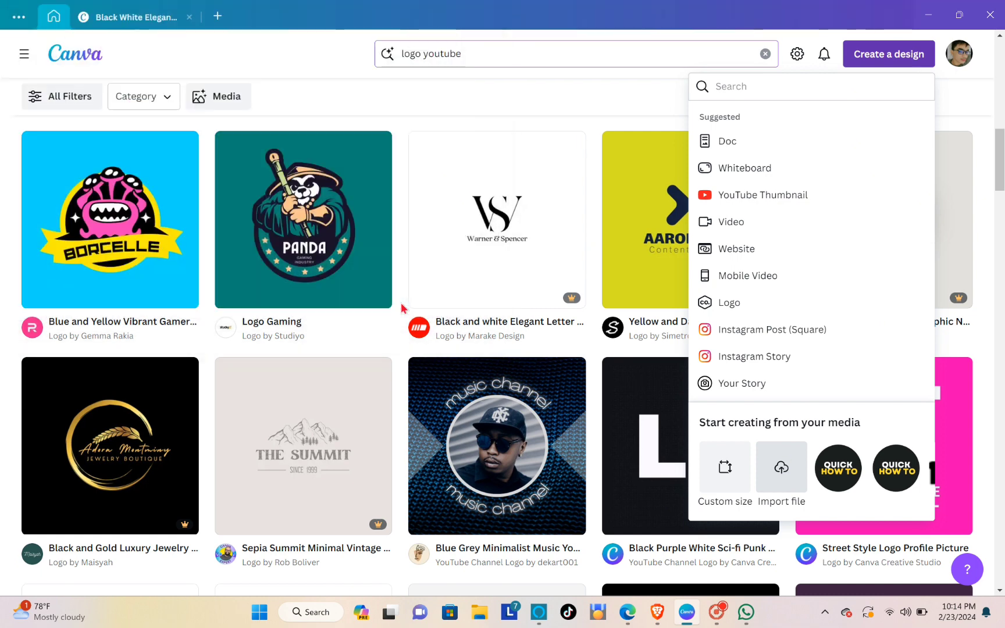
left_click(843, 450)
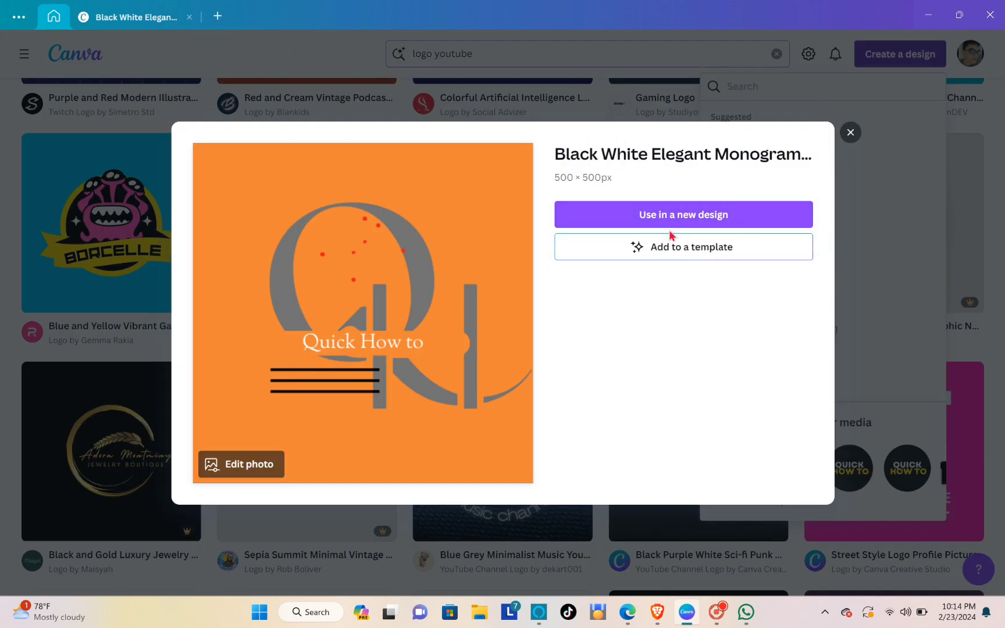
left_click(678, 250)
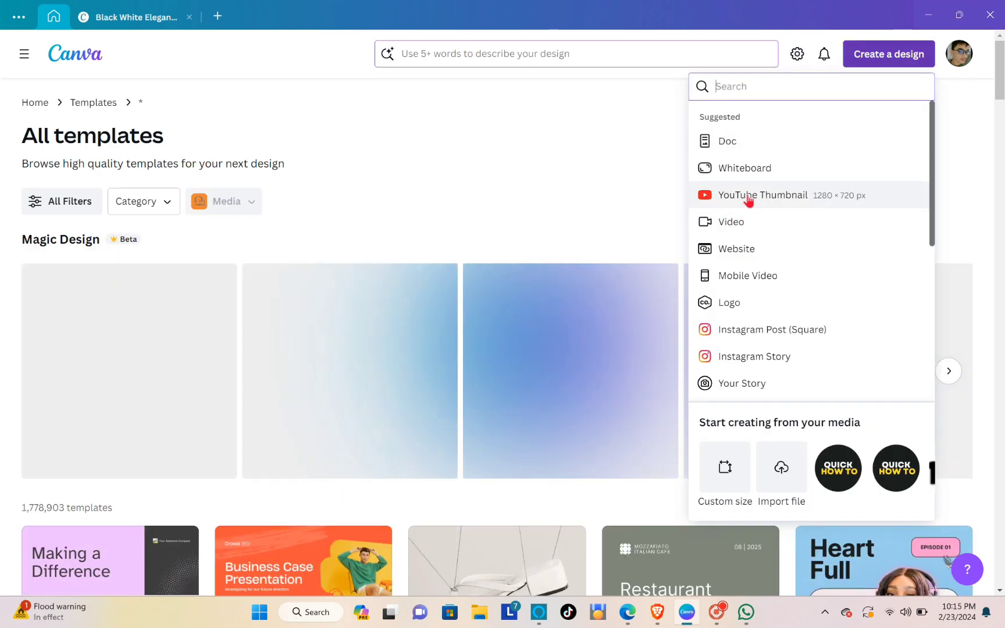
Create a blank Facebook Post (Landscape) design and place the uploaded orange QH logo on its page
scroll(763, 358, "down", 2)
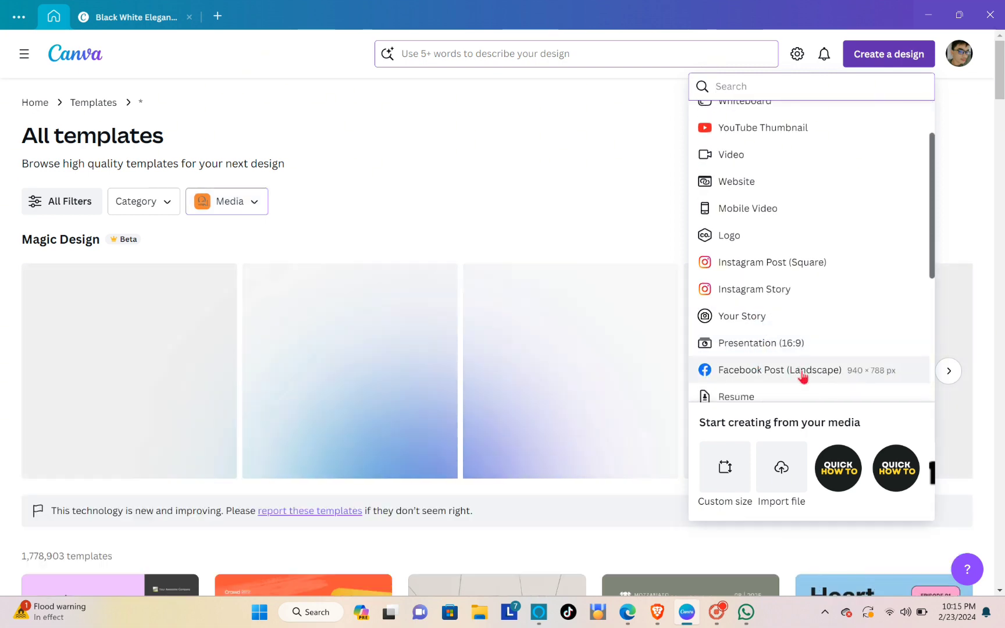
left_click(801, 376)
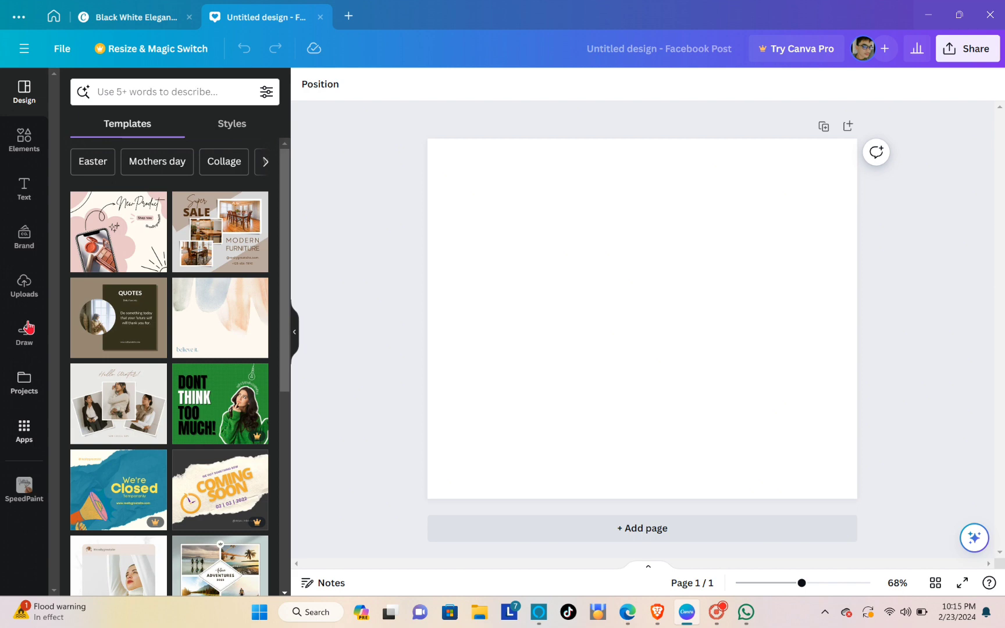
left_click(29, 284)
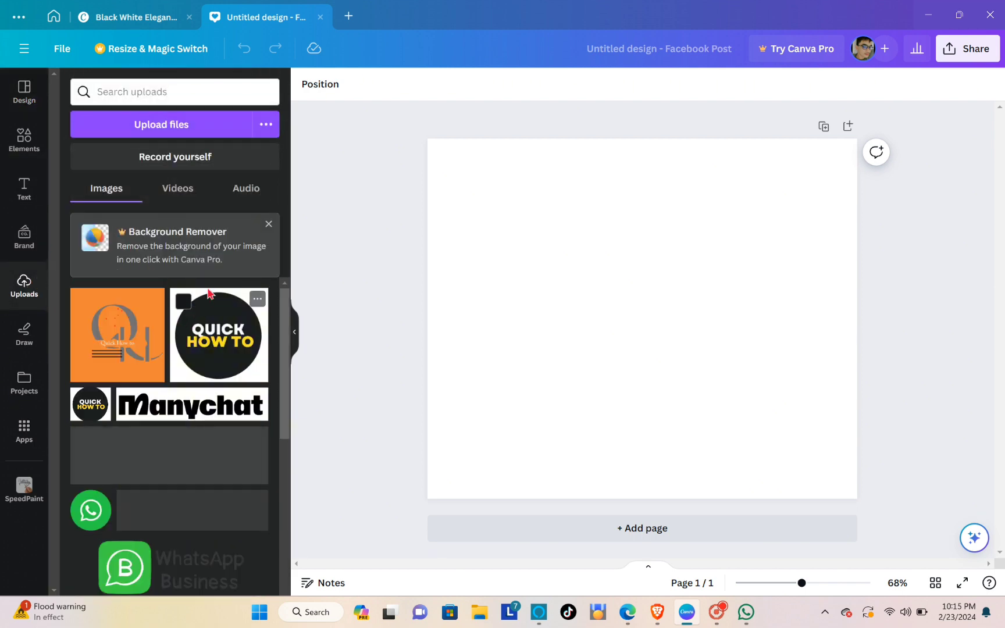
left_click(118, 324)
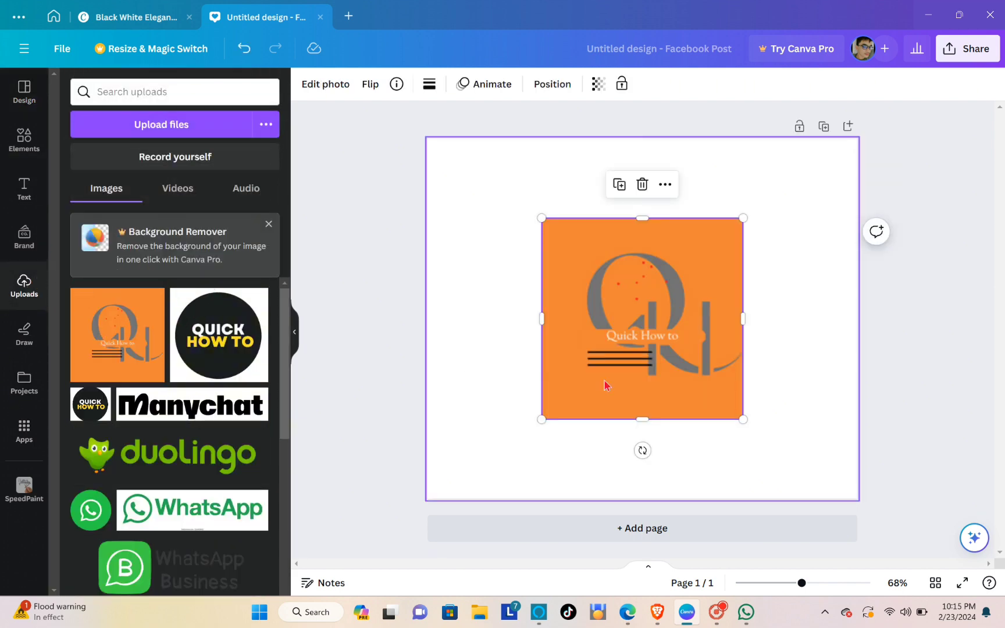